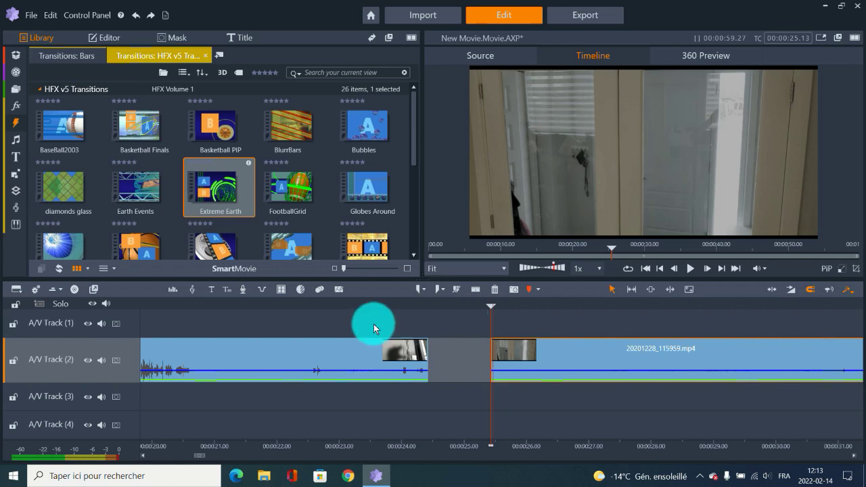
Scrub through the end of the first clip and the start of 20201228_115959.mp4 to review both sides of the gap
{"action": "left_click_drag", "start_coordinate": [245, 303], "coordinate": [174, 313]}
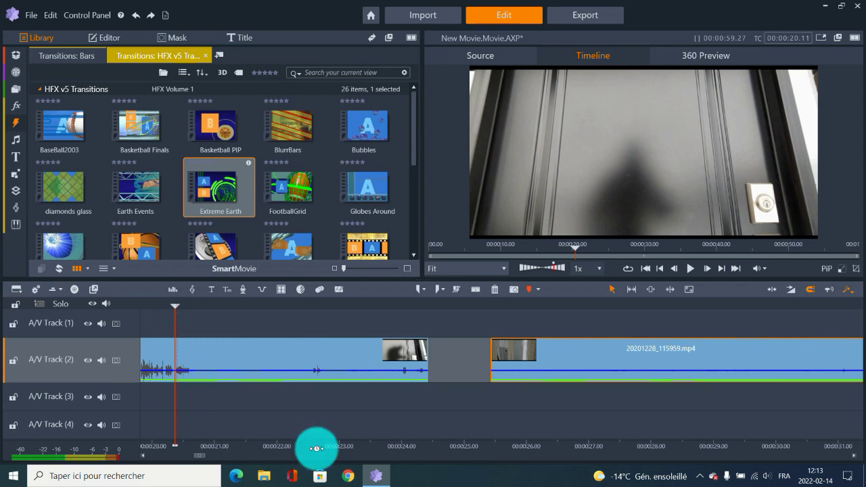
{"action": "left_click", "coordinate": [144, 308]}
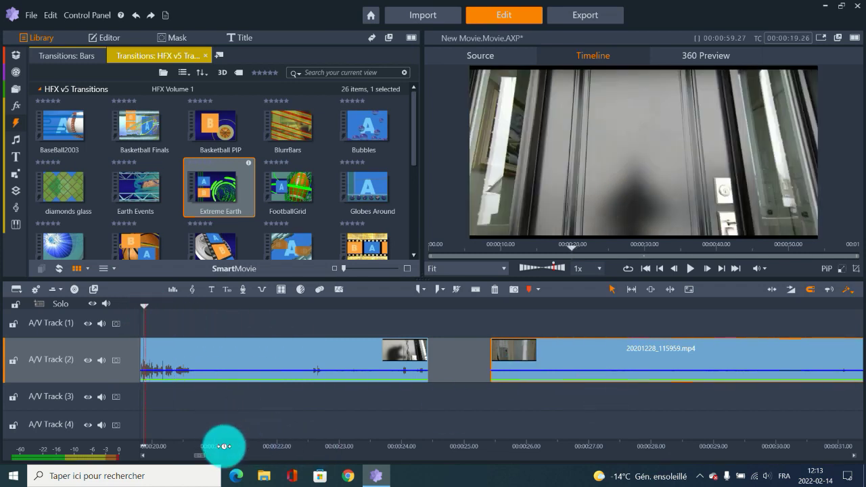
{"action": "left_click_drag", "start_coordinate": [153, 305], "coordinate": [293, 312]}
{"action": "left_click_drag", "start_coordinate": [499, 303], "coordinate": [719, 304]}
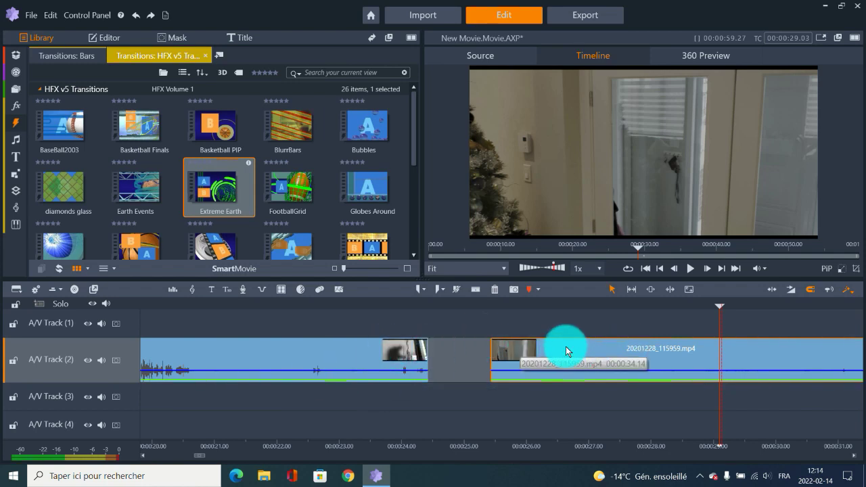
Move 20201228_115959.mp4 against the end of the first clip and place the Extreme Earth transition on the cut
{"action": "left_click_drag", "start_coordinate": [556, 349], "coordinate": [502, 369]}
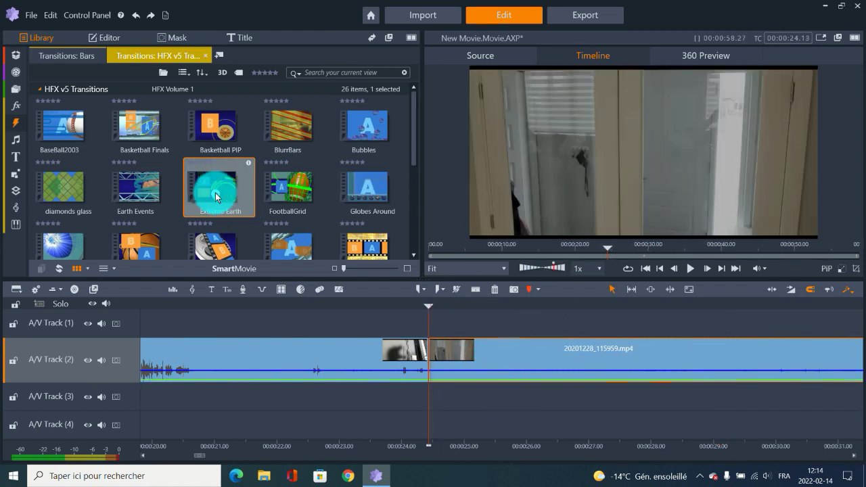
{"action": "left_click_drag", "start_coordinate": [222, 187], "coordinate": [476, 350]}
{"action": "left_click", "coordinate": [441, 352]}
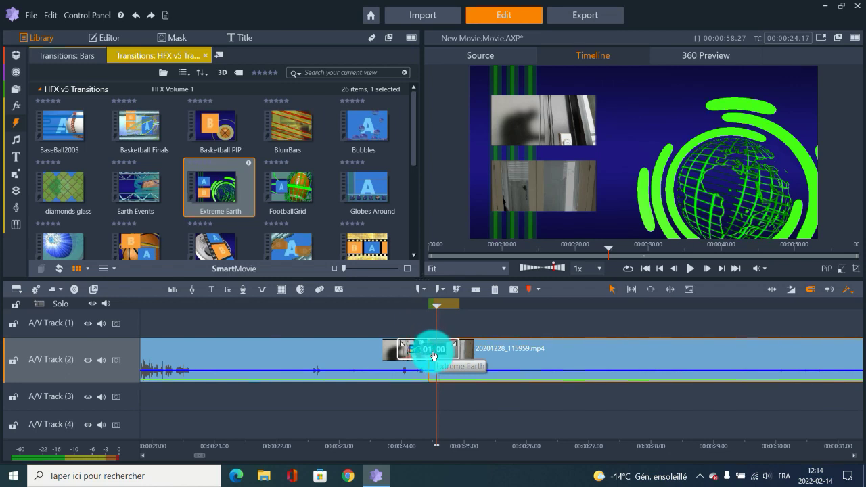
{"action": "left_click", "coordinate": [433, 350]}
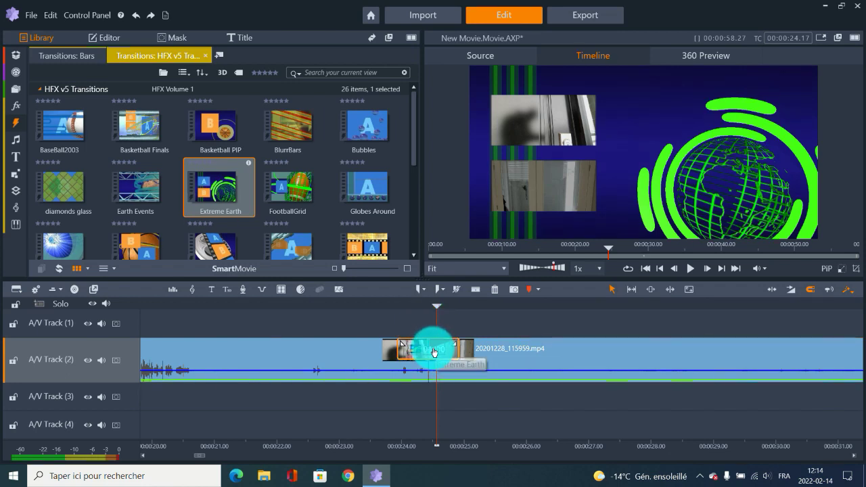
Lengthen the Extreme Earth transition to 2 seconds
{"action": "mouse_move", "coordinate": [458, 344]}
{"action": "left_mouse_down"}
{"action": "mouse_move", "coordinate": [474, 342]}
{"action": "mouse_move", "coordinate": [429, 348]}
{"action": "mouse_move", "coordinate": [448, 346]}
{"action": "left_mouse_up"}
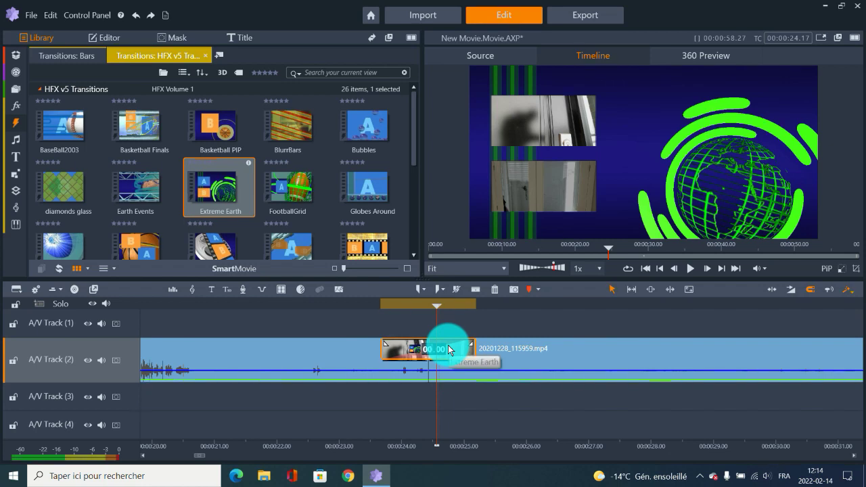
{"action": "left_click_drag", "start_coordinate": [448, 347], "coordinate": [447, 347]}
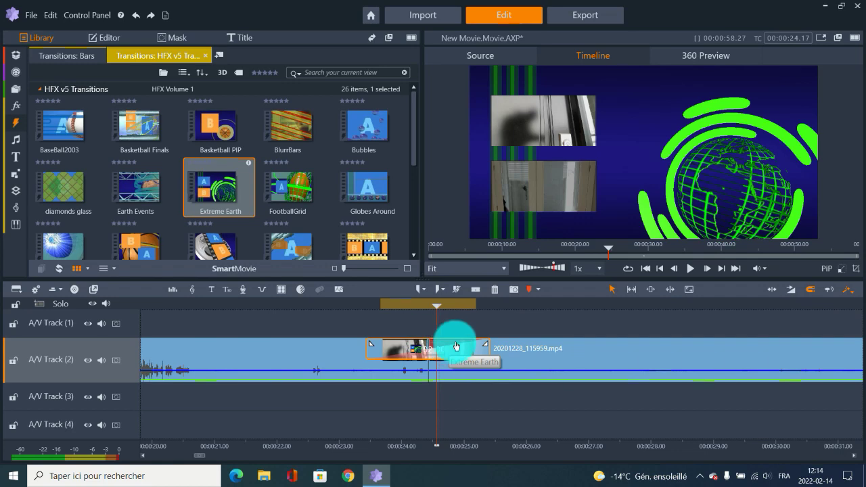
{"action": "left_click", "coordinate": [412, 349]}
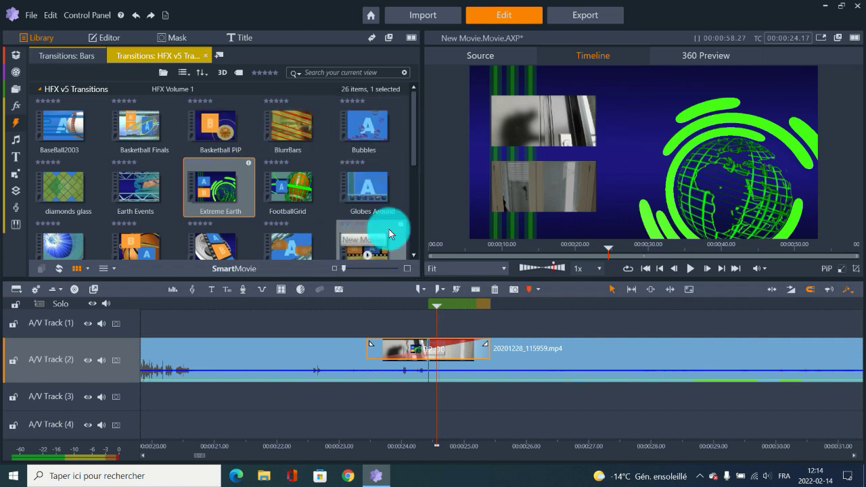
Play back and scrub through the Extreme Earth transition from before its start until after it ends to examine both clips inside it
{"action": "left_click_drag", "start_coordinate": [413, 156], "coordinate": [411, 190]}
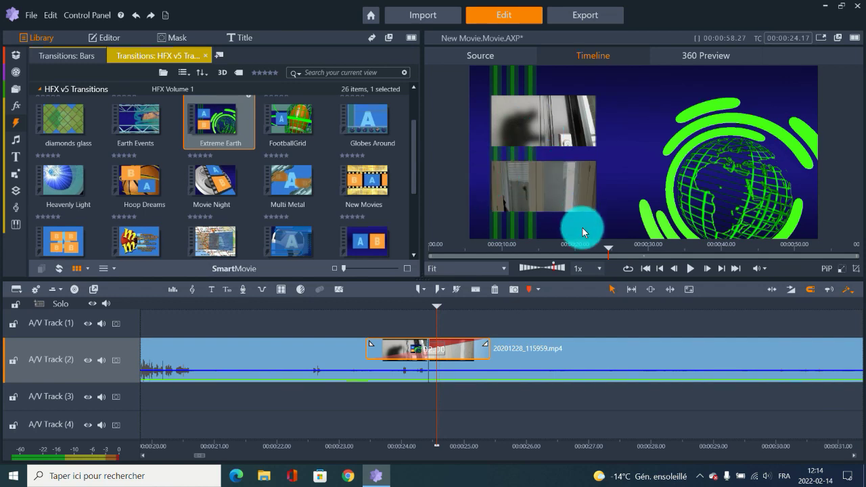
{"action": "left_click", "coordinate": [344, 304]}
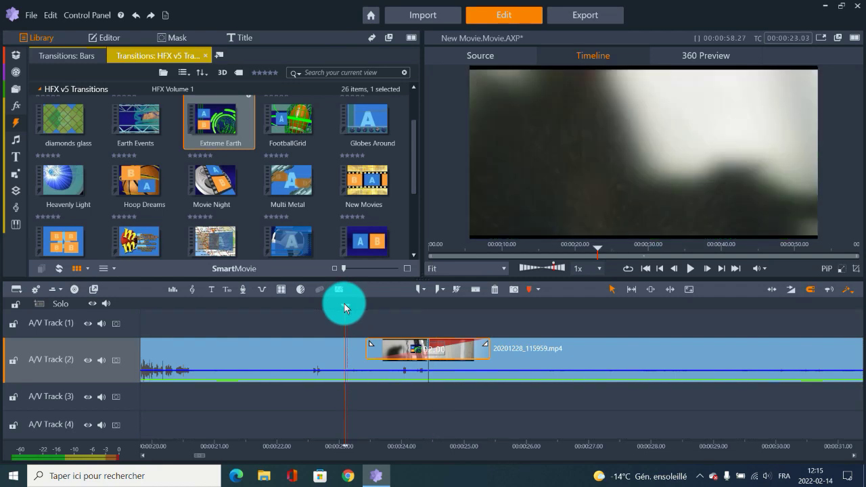
{"action": "key", "text": "space"}
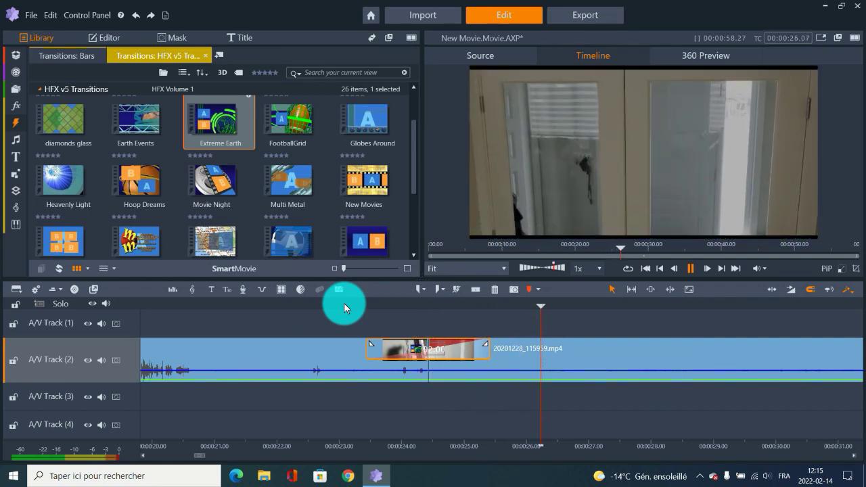
{"action": "key", "text": "space"}
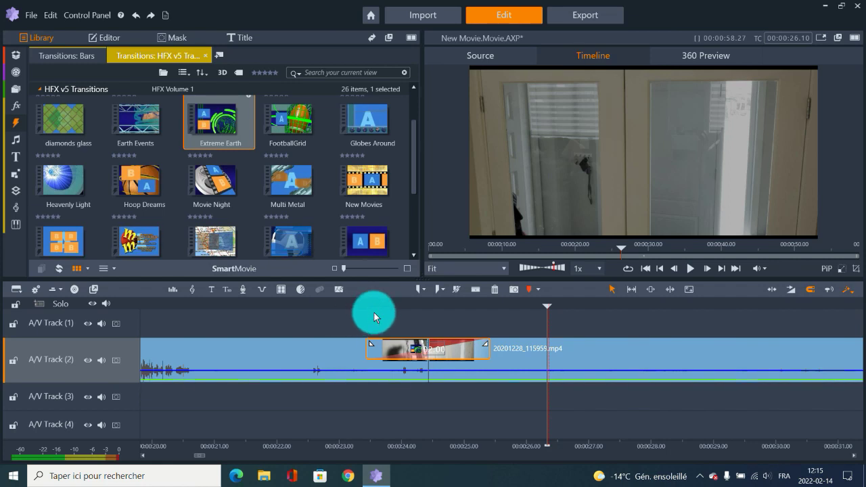
{"action": "left_click_drag", "start_coordinate": [358, 306], "coordinate": [376, 305]}
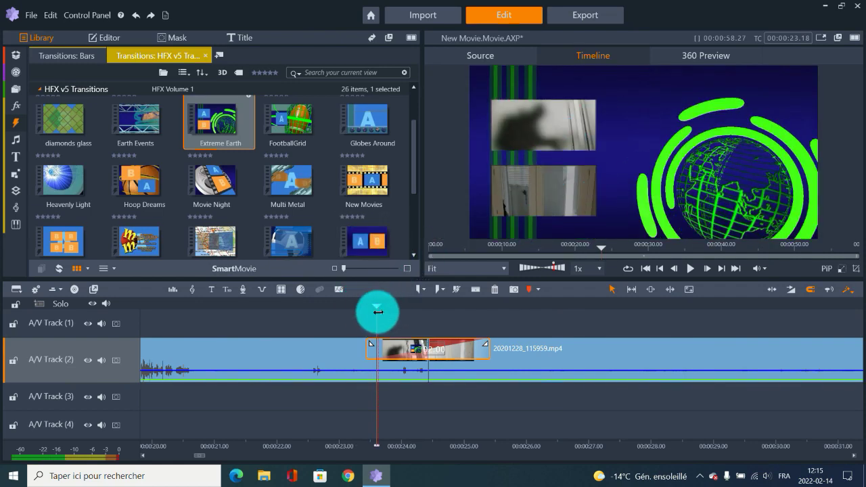
{"action": "left_click_drag", "start_coordinate": [376, 308], "coordinate": [443, 304]}
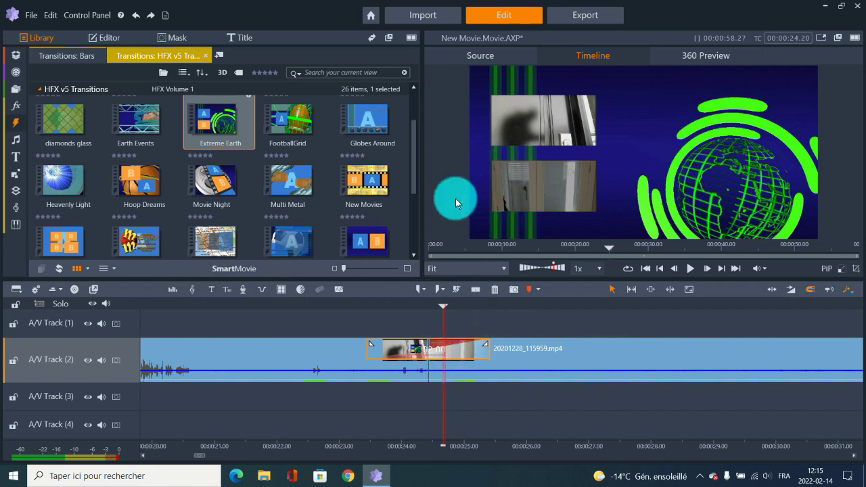
{"action": "left_click", "coordinate": [421, 371]}
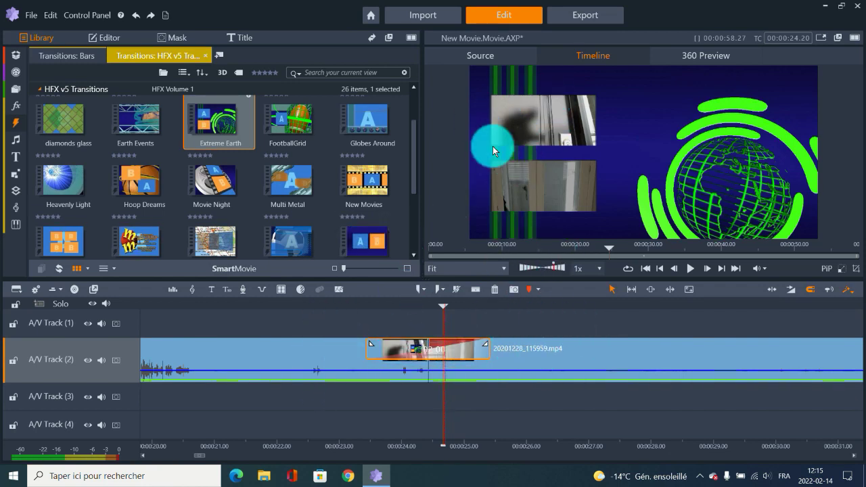
{"action": "left_click", "coordinate": [355, 305]}
{"action": "key", "text": "space"}
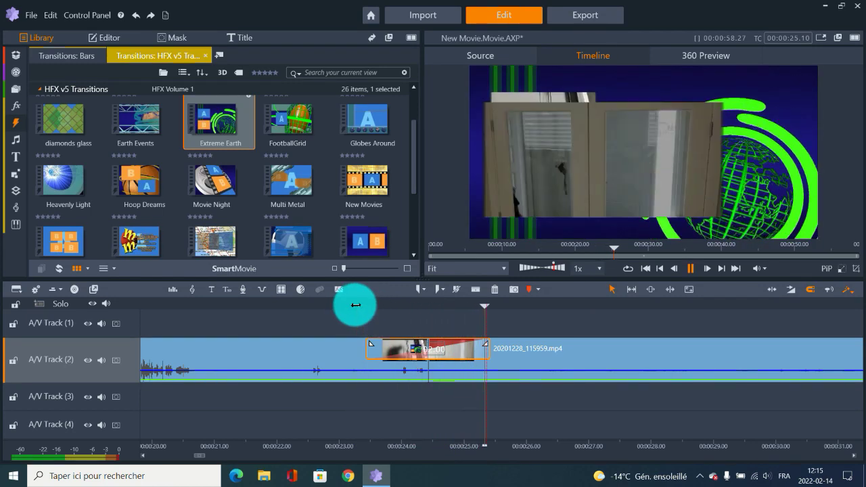
{"action": "key", "text": "space"}
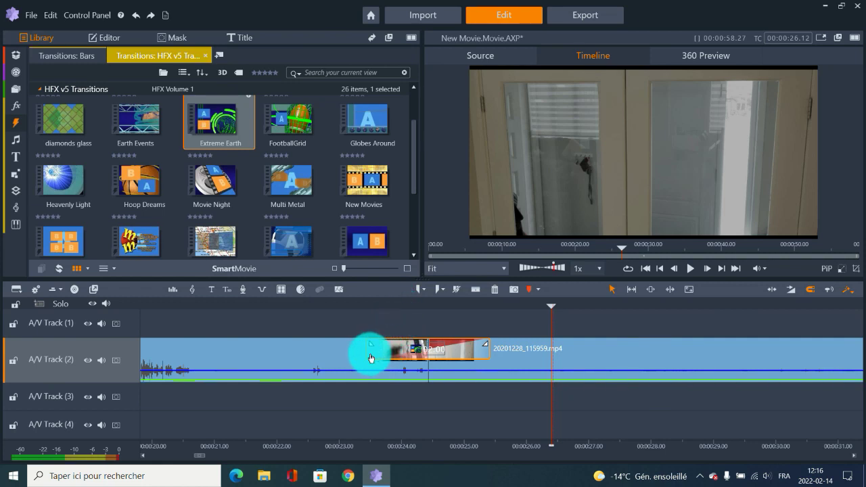
Remove the Extreme Earth transition and move 20201228_115959.mp4 away from the first clip, to start at about 00:00:26.05
{"action": "right_click", "coordinate": [461, 347]}
{"action": "mouse_move", "coordinate": [500, 352]}
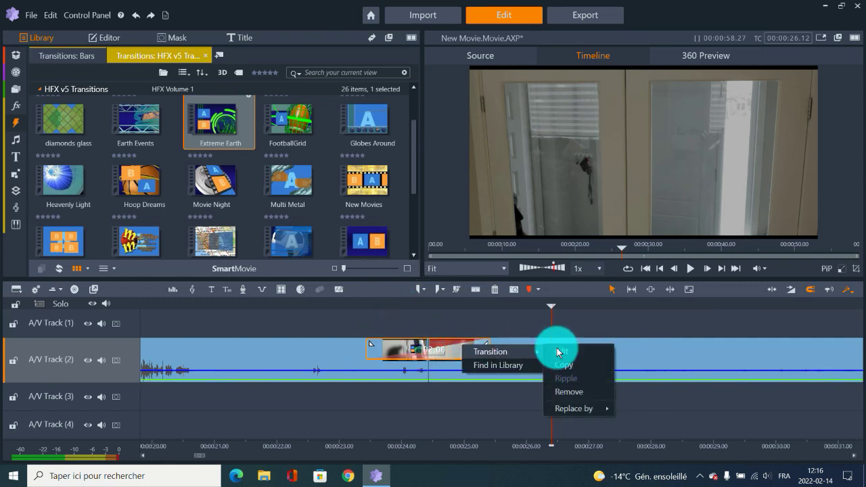
{"action": "left_click", "coordinate": [599, 386]}
{"action": "left_click_drag", "start_coordinate": [464, 368], "coordinate": [601, 347]}
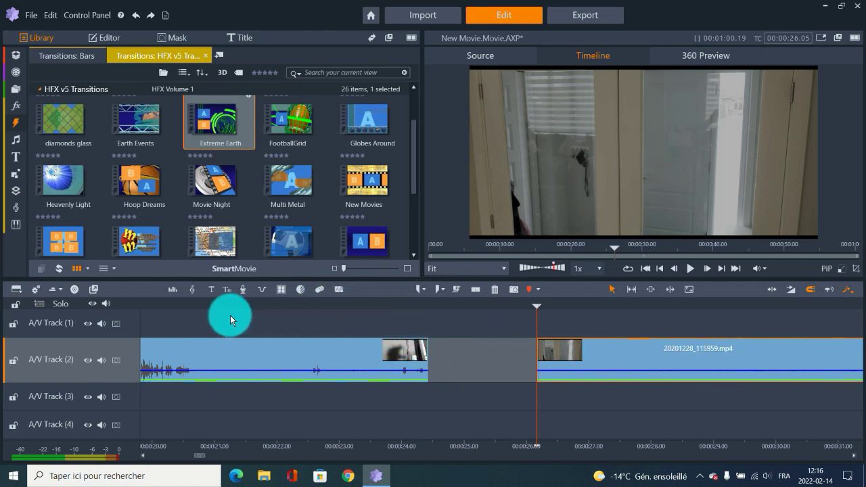
Split the first clip at 00:00:21.10 and delete the part after the split
{"action": "mouse_move", "coordinate": [217, 304]}
{"action": "left_mouse_down"}
{"action": "mouse_move", "coordinate": [342, 304]}
{"action": "mouse_move", "coordinate": [219, 308]}
{"action": "left_mouse_up"}
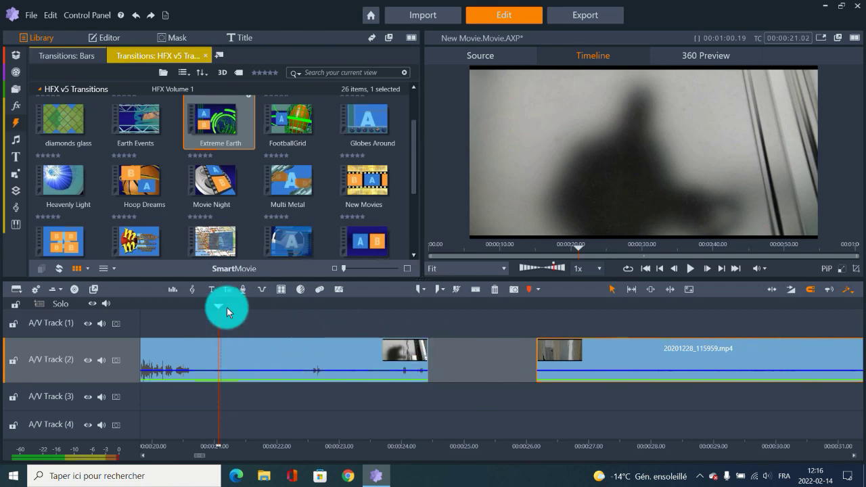
{"action": "left_click_drag", "start_coordinate": [219, 305], "coordinate": [235, 306]}
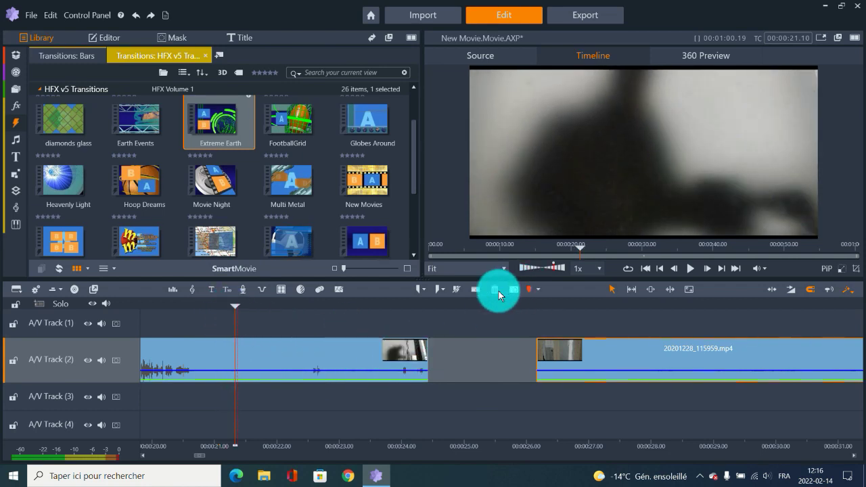
{"action": "left_click", "coordinate": [474, 289]}
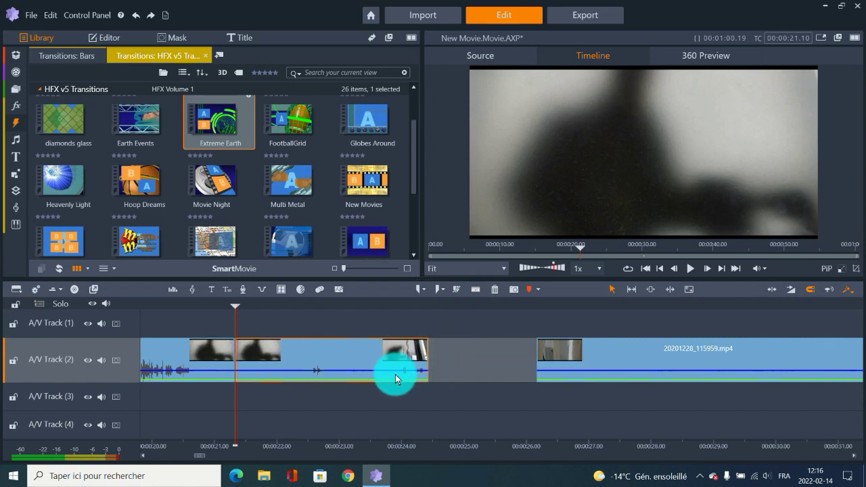
{"action": "key", "text": "Delete"}
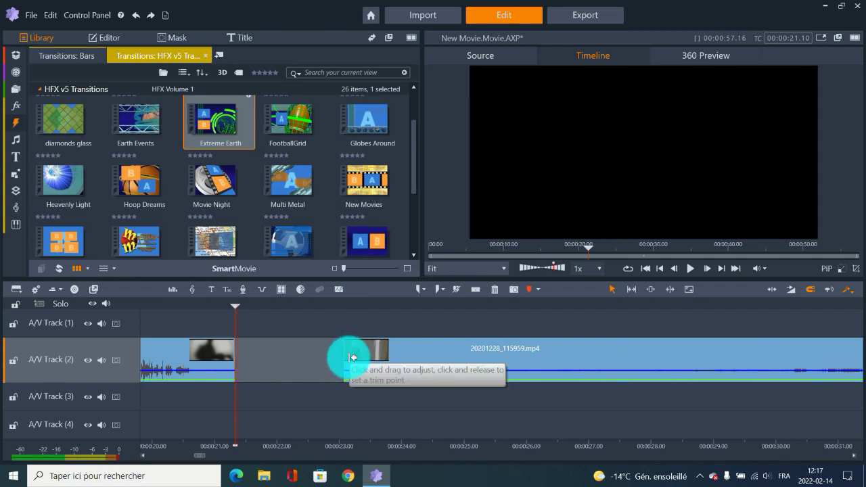
Split 20201228_115959.mp4 at 00:00:25.02 and delete its opening part
{"action": "left_click_drag", "start_coordinate": [344, 362], "coordinate": [298, 364]}
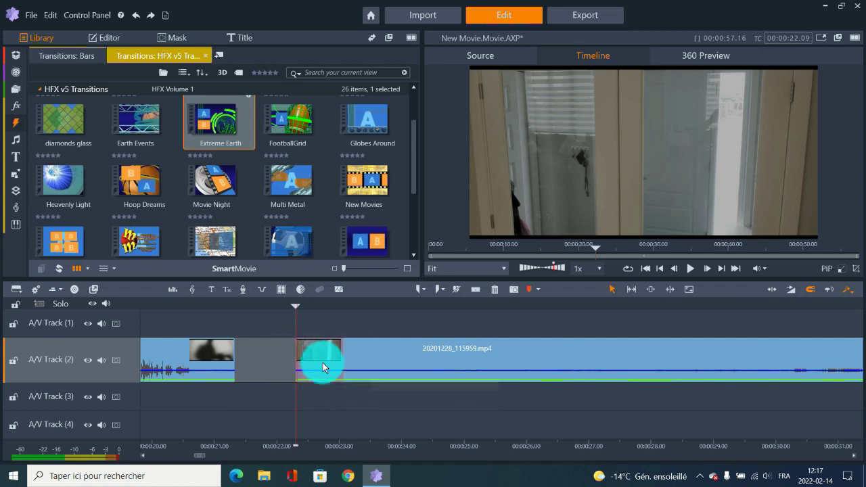
{"action": "left_click_drag", "start_coordinate": [304, 362], "coordinate": [344, 361]}
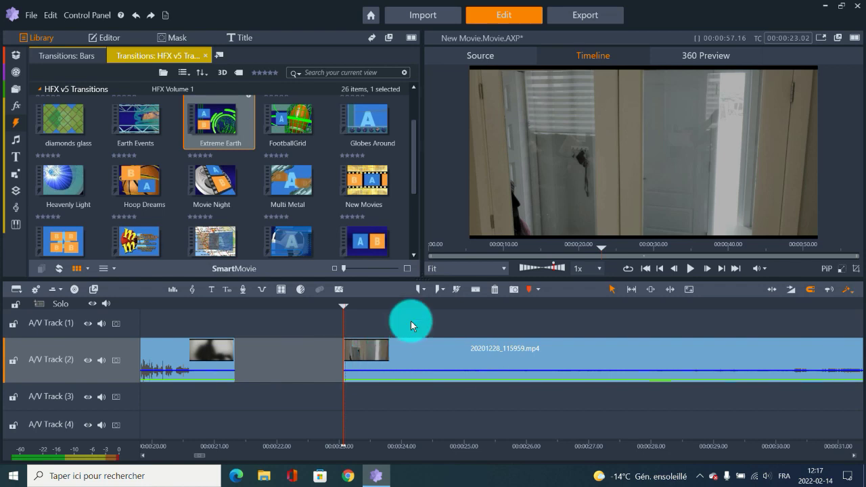
{"action": "left_click", "coordinate": [468, 304]}
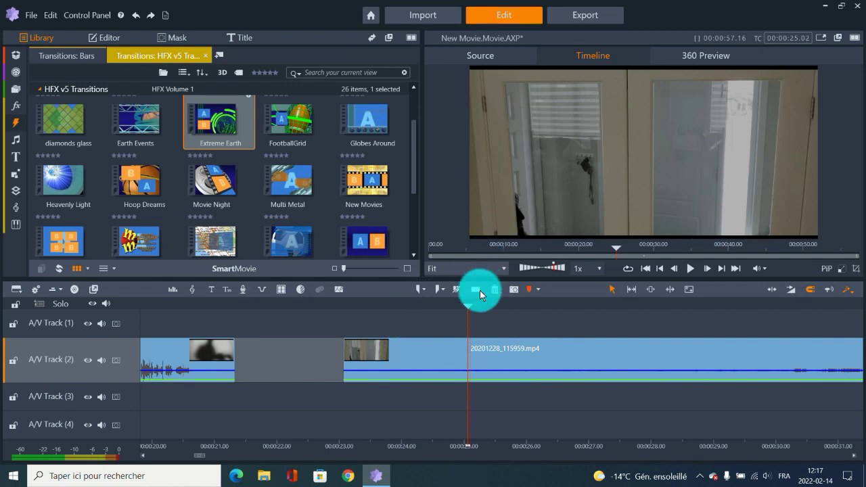
{"action": "left_click", "coordinate": [476, 289]}
{"action": "left_click_drag", "start_coordinate": [330, 324], "coordinate": [395, 352]}
{"action": "key", "text": "Delete"}
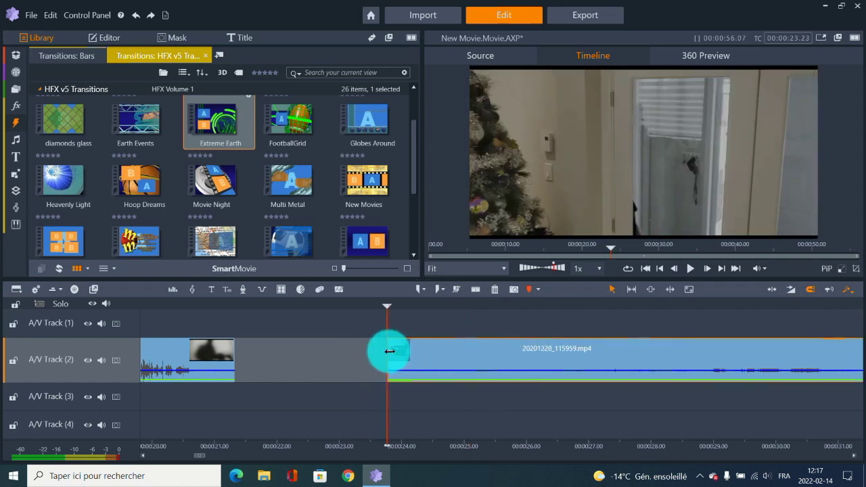
Reposition the two trimmed clips on A/V Track (2) so they meet without a gap at about 00:00:24
{"action": "left_click_drag", "start_coordinate": [395, 357], "coordinate": [487, 348]}
{"action": "left_click", "coordinate": [251, 349]}
{"action": "left_click_drag", "start_coordinate": [216, 353], "coordinate": [399, 347]}
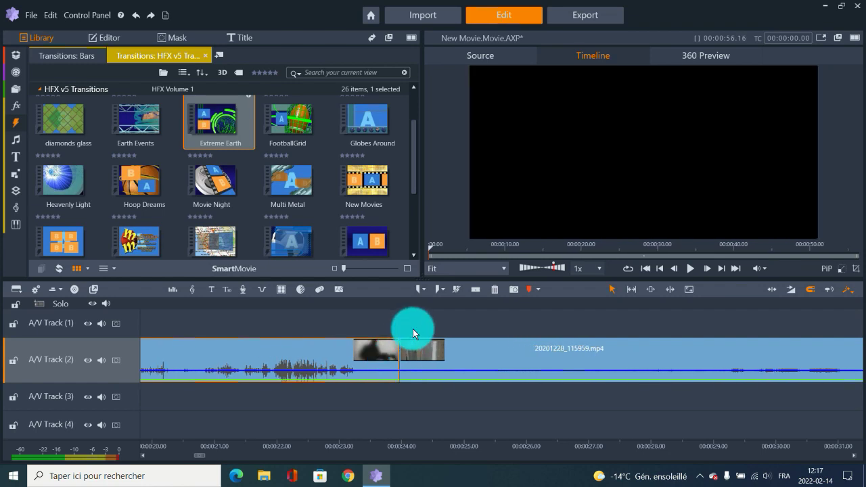
Place the Extreme Earth transition on the cut between the trimmed clips and lengthen it to 02.08
{"action": "left_click_drag", "start_coordinate": [241, 157], "coordinate": [431, 352]}
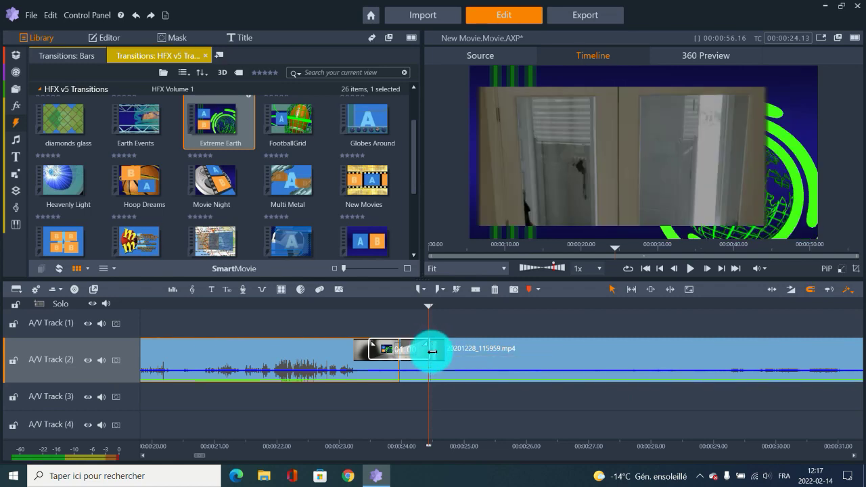
{"action": "left_click_drag", "start_coordinate": [435, 348], "coordinate": [470, 347]}
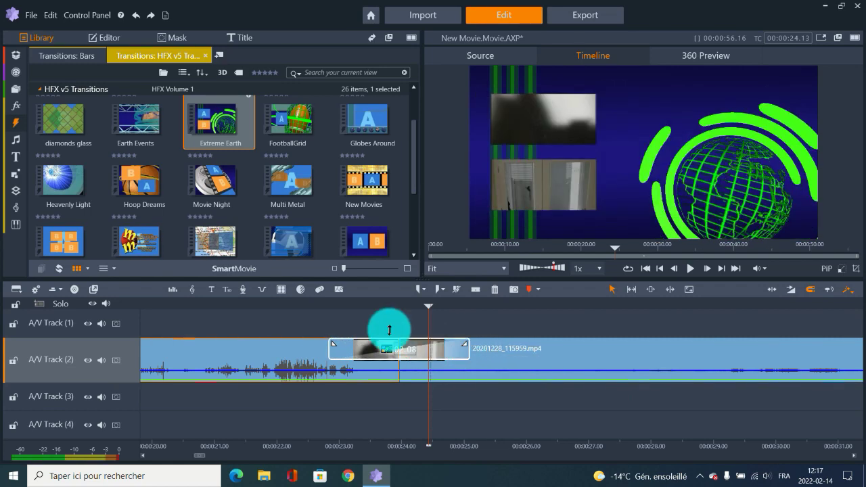
Play the timeline from 00:00:22.15 through the new transition and stop once it has passed
{"action": "left_click", "coordinate": [308, 305]}
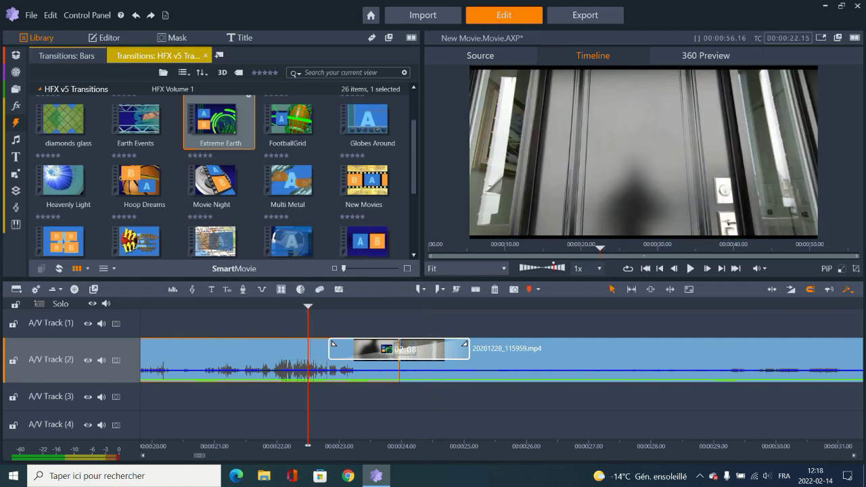
{"action": "left_click", "coordinate": [309, 304]}
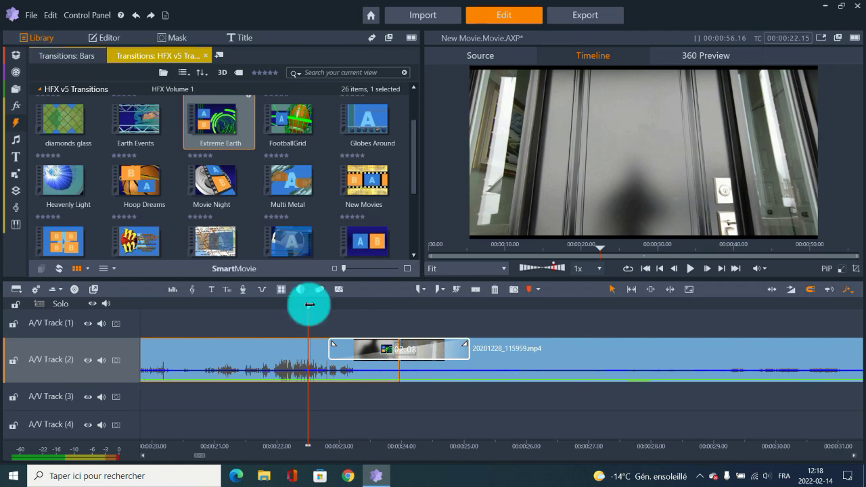
{"action": "key", "text": "space"}
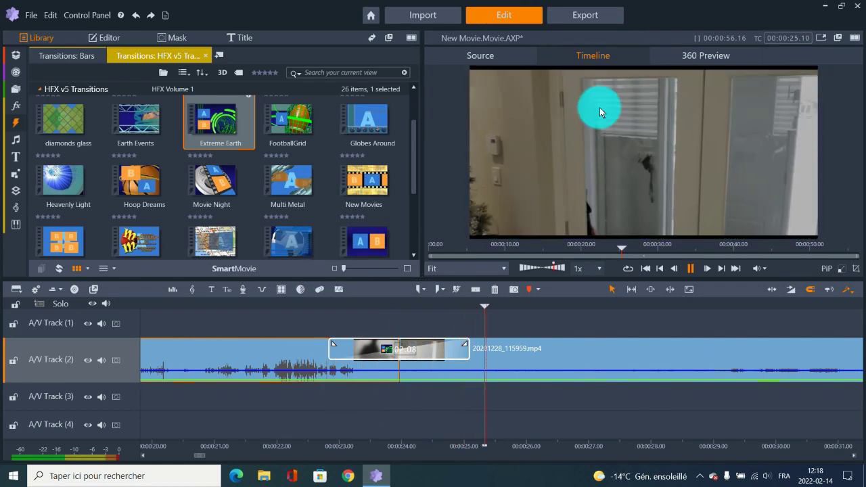
{"action": "key", "text": "space"}
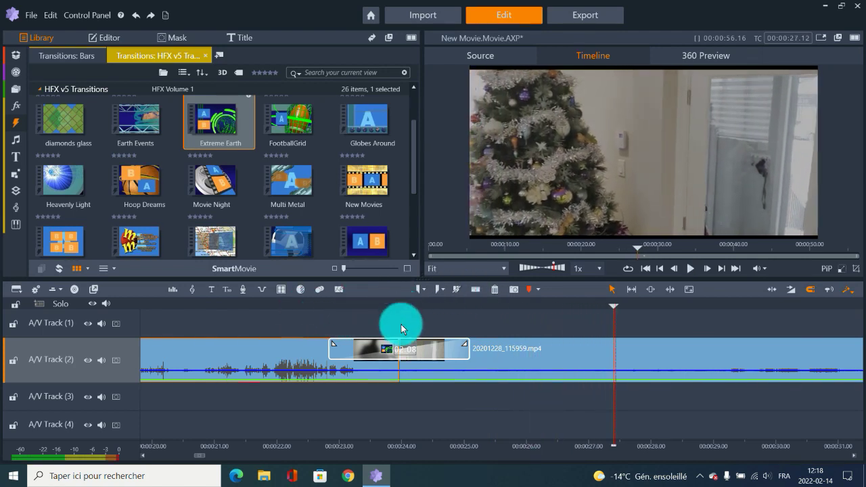
Remove the Extreme Earth transition from the cut between the two clips on A/V Track (2)
{"action": "left_click", "coordinate": [413, 305]}
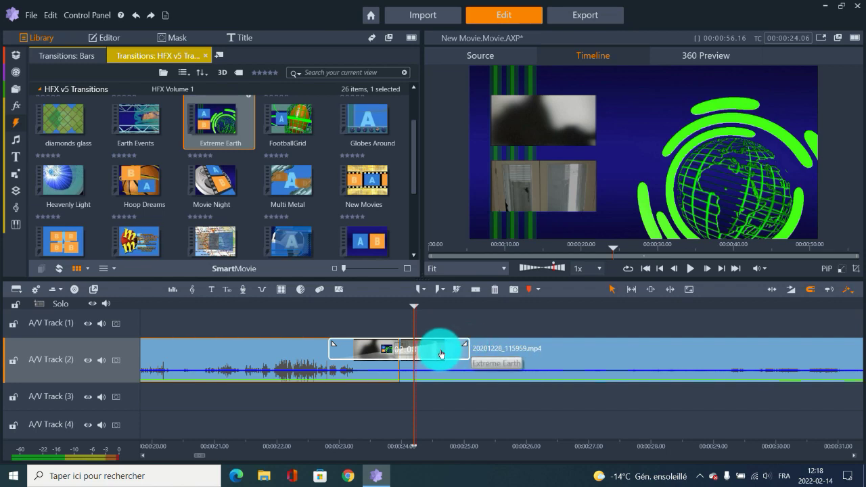
{"action": "right_click", "coordinate": [445, 351]}
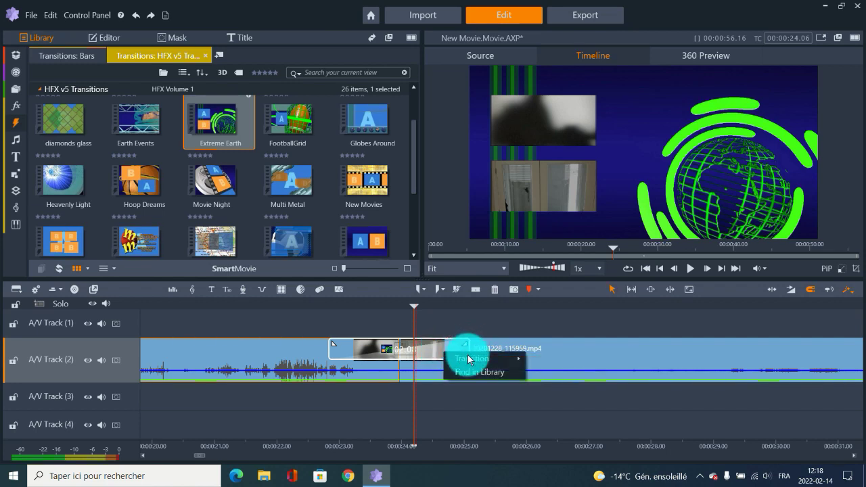
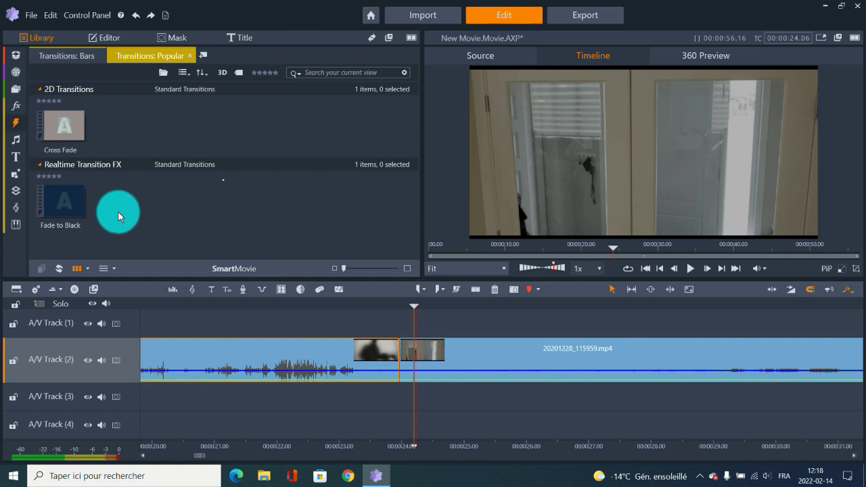
Place the Fade to Black transition from the Popular group on the cut and scrub through it to 00:00:24.18
{"action": "left_click_drag", "start_coordinate": [77, 200], "coordinate": [410, 365]}
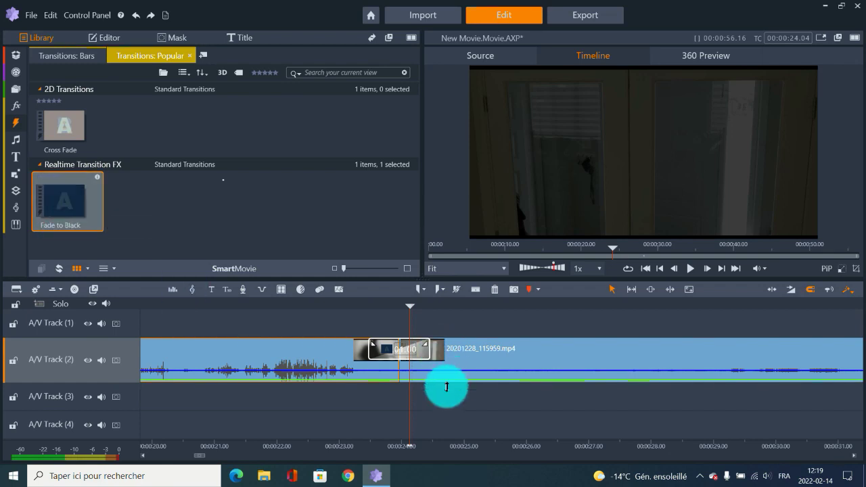
{"action": "mouse_move", "coordinate": [208, 463]}
{"action": "left_mouse_down"}
{"action": "mouse_move", "coordinate": [145, 457]}
{"action": "mouse_move", "coordinate": [276, 460]}
{"action": "mouse_move", "coordinate": [203, 470]}
{"action": "left_mouse_up"}
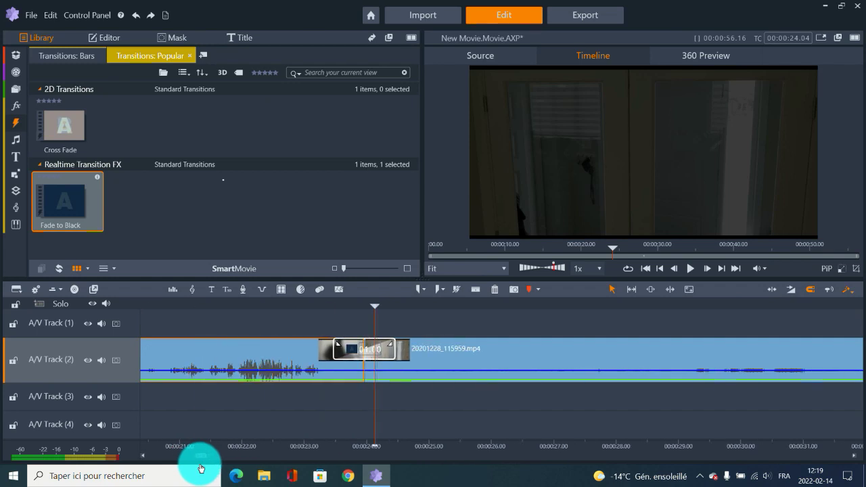
{"action": "left_click_drag", "start_coordinate": [325, 312], "coordinate": [404, 311]}
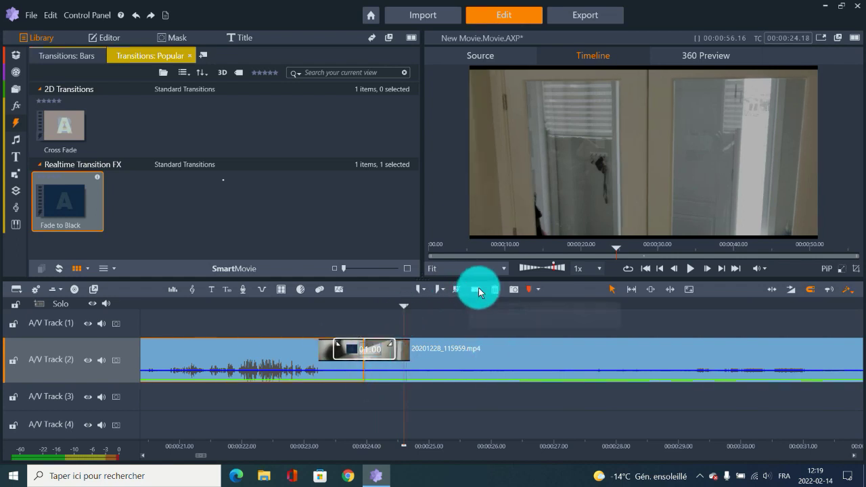
Remove the Fade to Black transition from the cut
{"action": "right_click", "coordinate": [376, 348]}
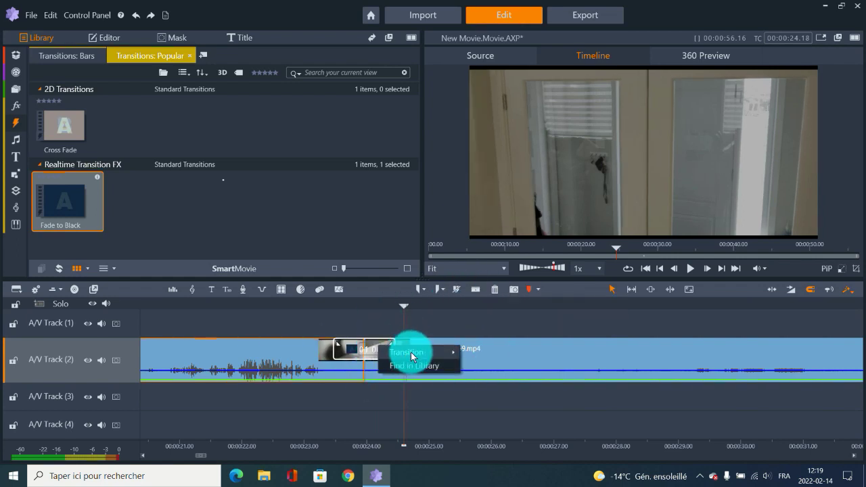
{"action": "mouse_move", "coordinate": [443, 353]}
{"action": "left_click", "coordinate": [488, 391]}
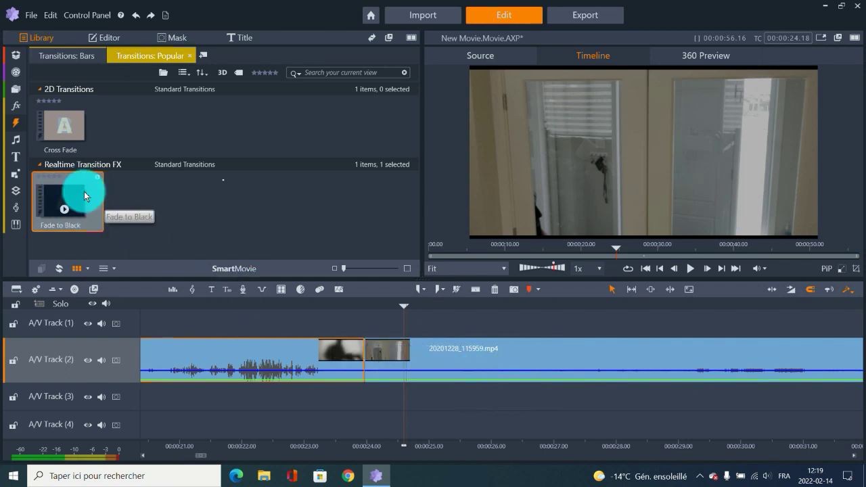
Place the Cross Fade transition on the cut, lengthened to 02.12, and scrub through it to 00:00:23.25
{"action": "left_click_drag", "start_coordinate": [67, 122], "coordinate": [440, 348]}
{"action": "left_click", "coordinate": [397, 354]}
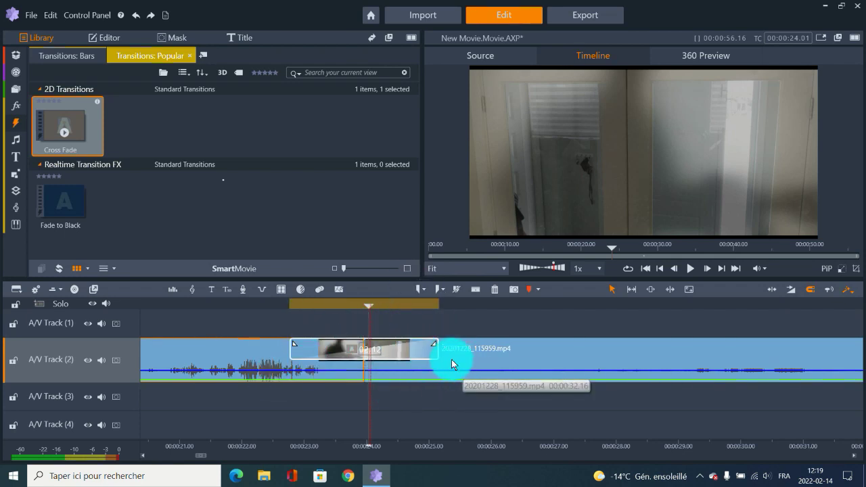
{"action": "left_click_drag", "start_coordinate": [302, 310], "coordinate": [358, 312]}
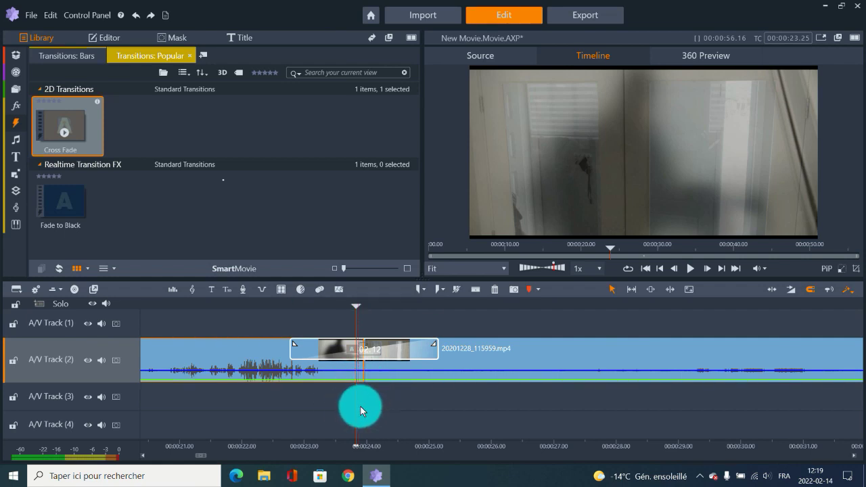
{"action": "left_click", "coordinate": [353, 345]}
{"action": "left_click", "coordinate": [72, 145]}
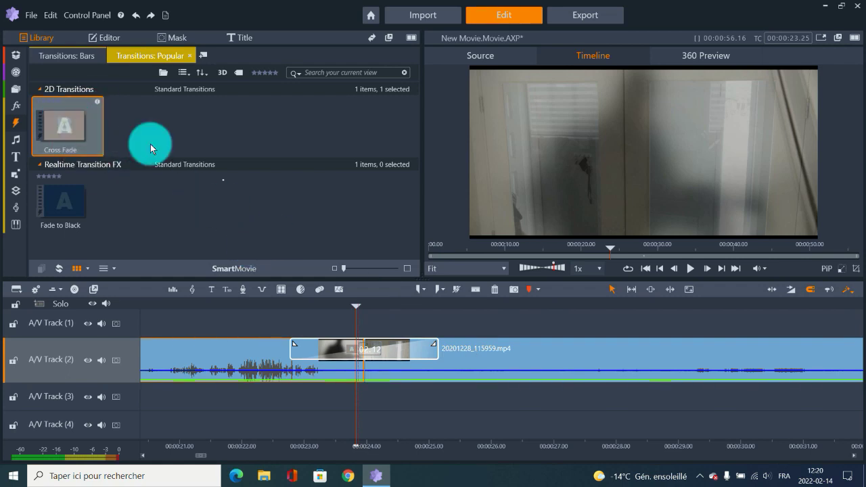
Remove the Cross Fade transition from the cut
{"action": "right_click", "coordinate": [427, 347]}
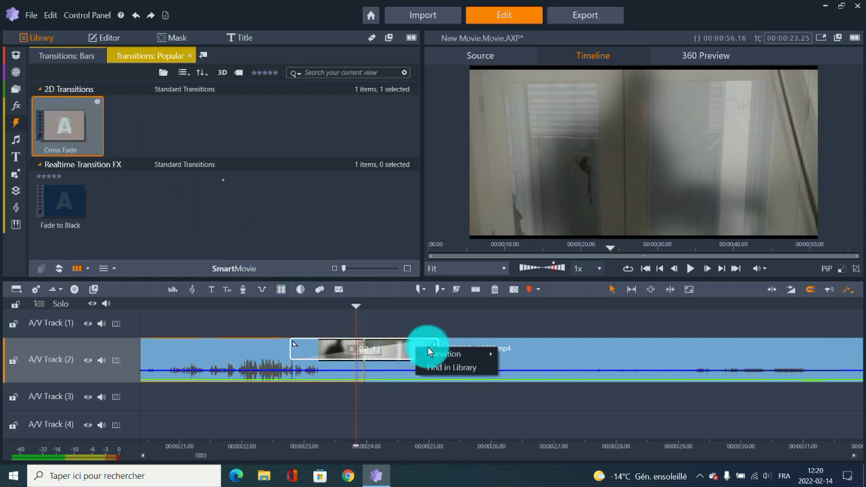
{"action": "mouse_move", "coordinate": [436, 351]}
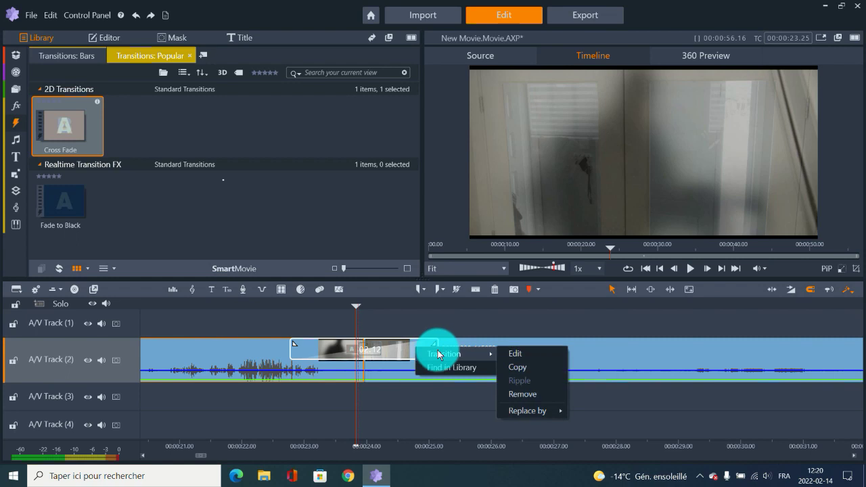
{"action": "left_click", "coordinate": [512, 393]}
Place the Page Curl (No Preset) transition from the 2D-3D group on the cut between the two clips
{"action": "left_click", "coordinate": [15, 124]}
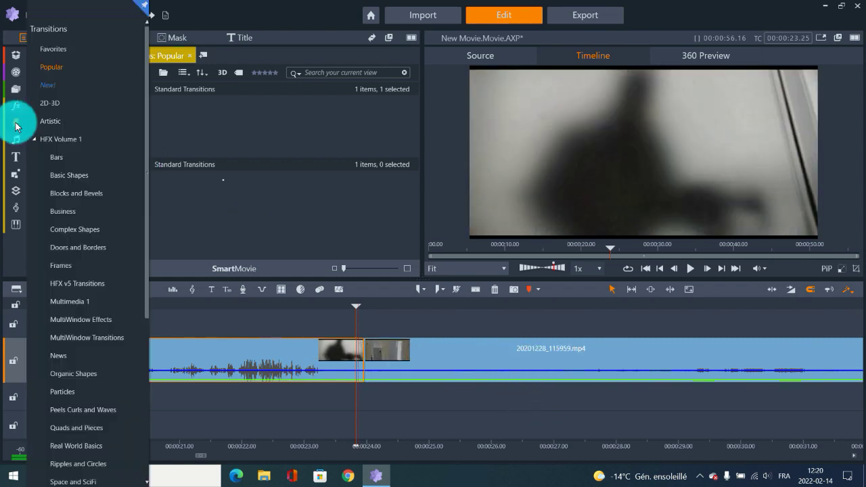
{"action": "left_click", "coordinate": [54, 107]}
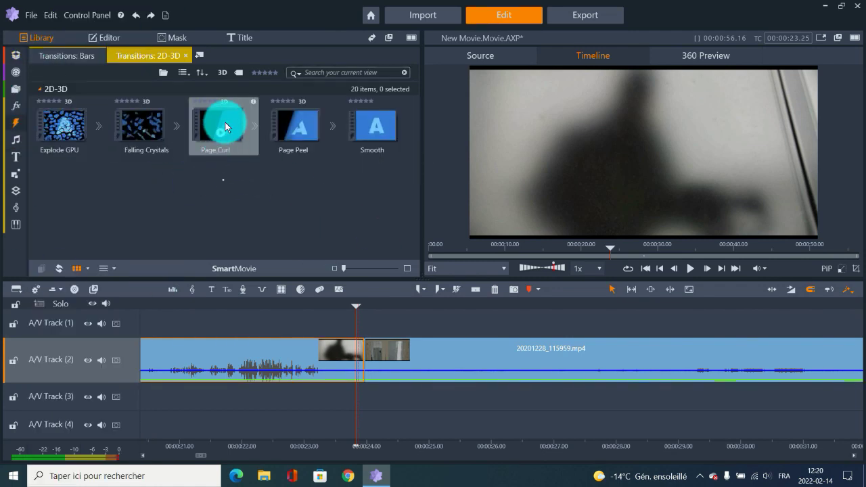
{"action": "left_click_drag", "start_coordinate": [225, 125], "coordinate": [255, 142]}
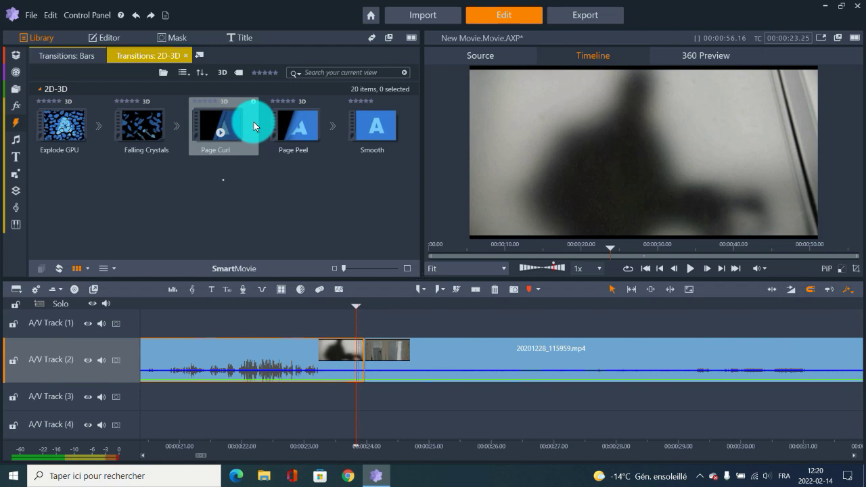
{"action": "left_click", "coordinate": [254, 125]}
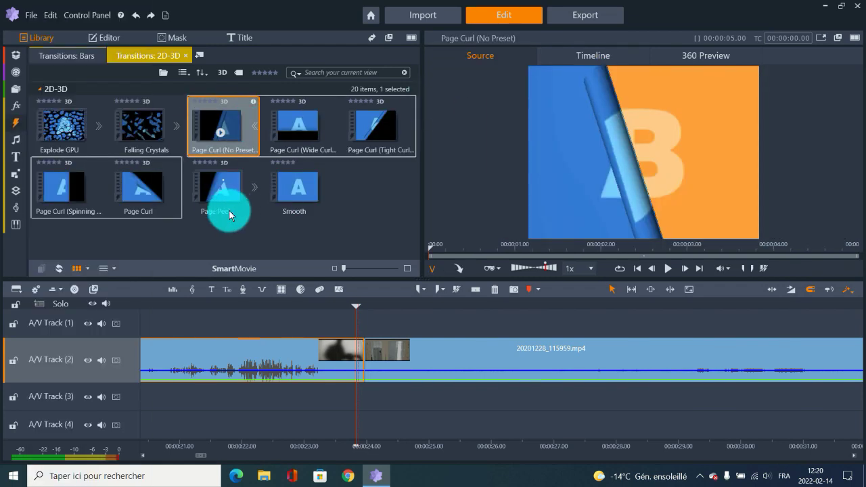
{"action": "left_click_drag", "start_coordinate": [228, 127], "coordinate": [364, 352]}
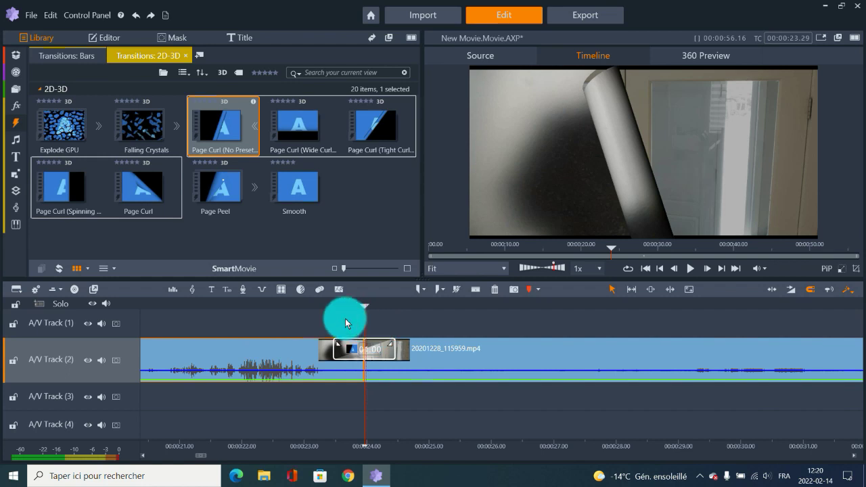
Play the timeline through the Page Curl transition, replay it from 00:00:22.25, and lengthen the transition to 03.00
{"action": "left_click", "coordinate": [315, 304]}
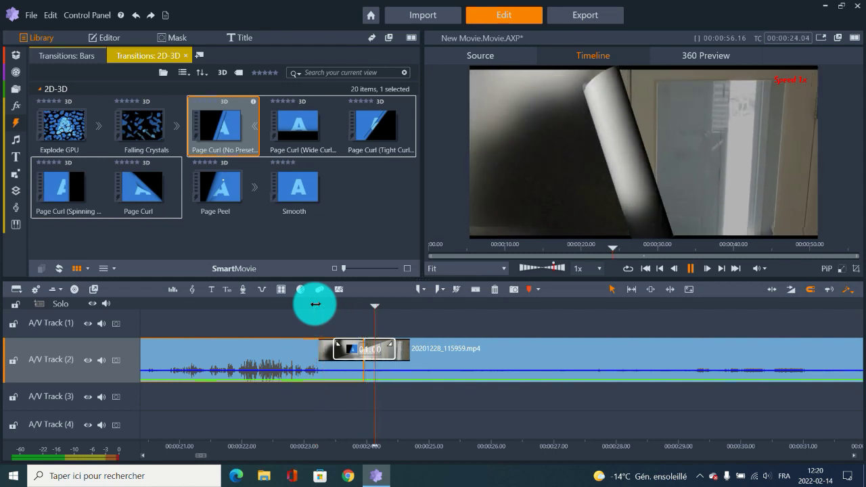
{"action": "key", "text": "space"}
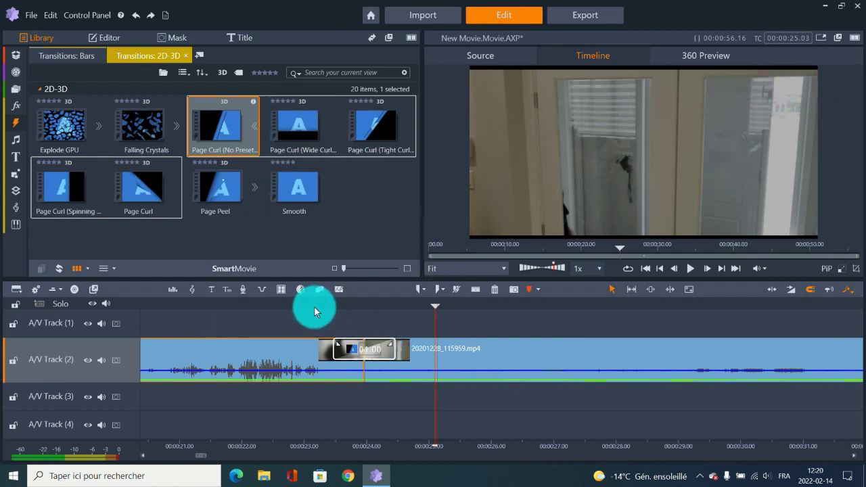
{"action": "left_click", "coordinate": [293, 304]}
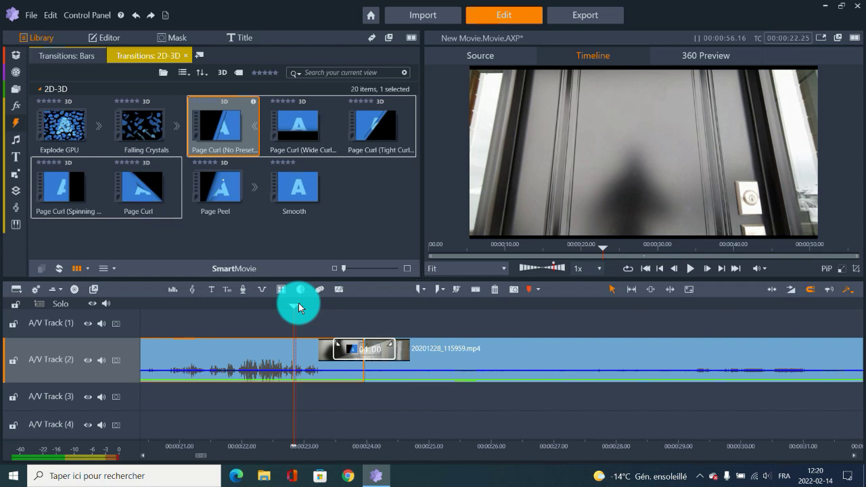
{"action": "key", "text": "space"}
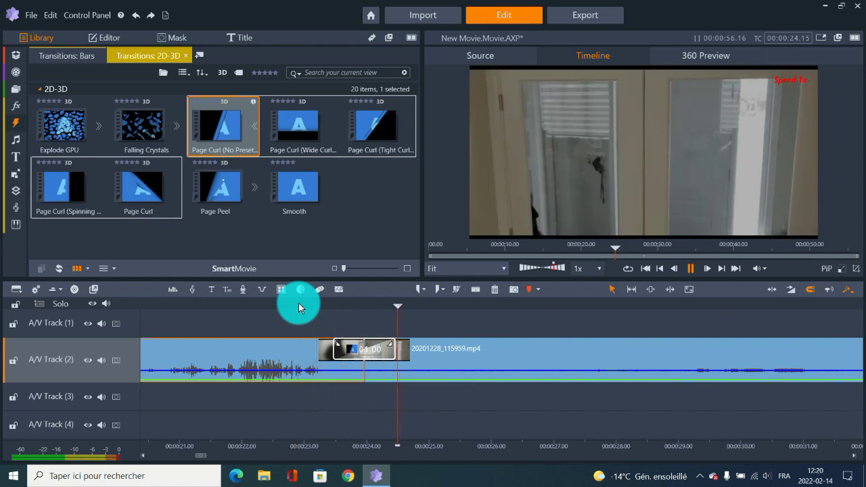
{"action": "key", "text": "space"}
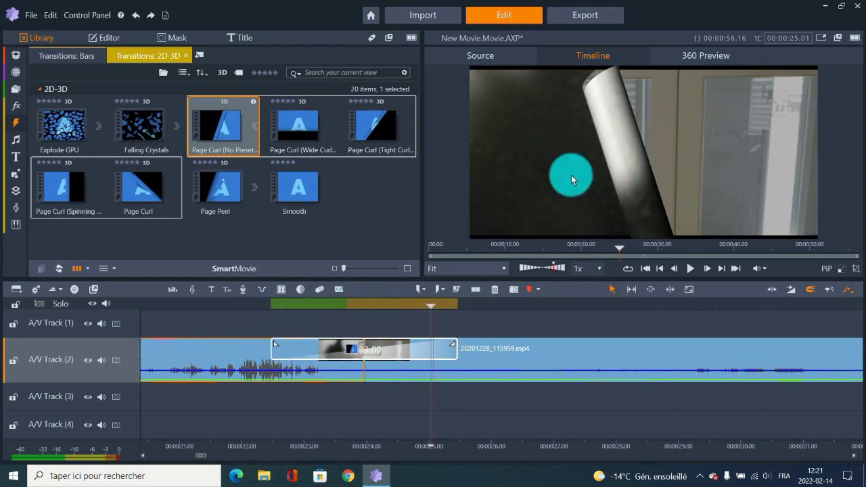
Play the timeline from 00:00:21.21 through the lengthened Page Curl transition and stop once it has passed
{"action": "left_click", "coordinate": [223, 305]}
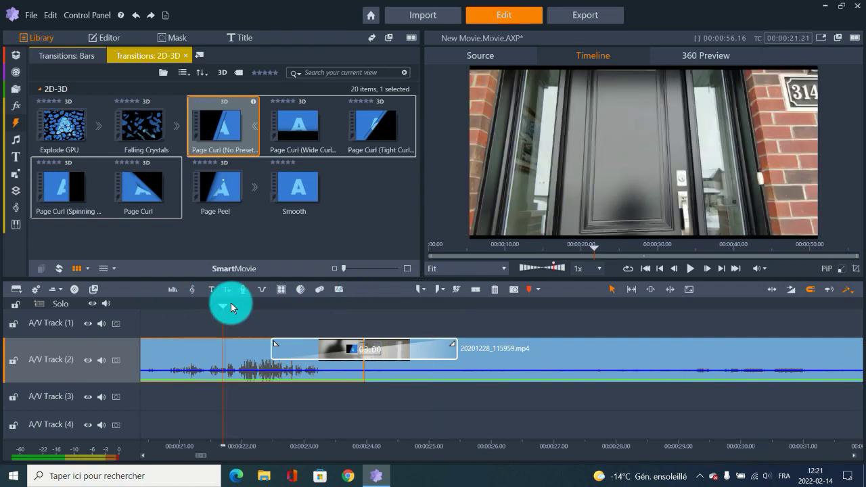
{"action": "key", "text": "space"}
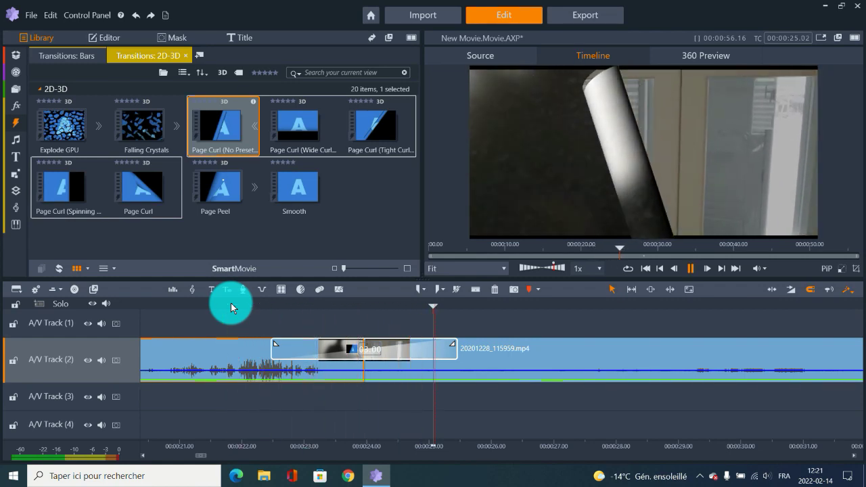
{"action": "left_click", "coordinate": [389, 403]}
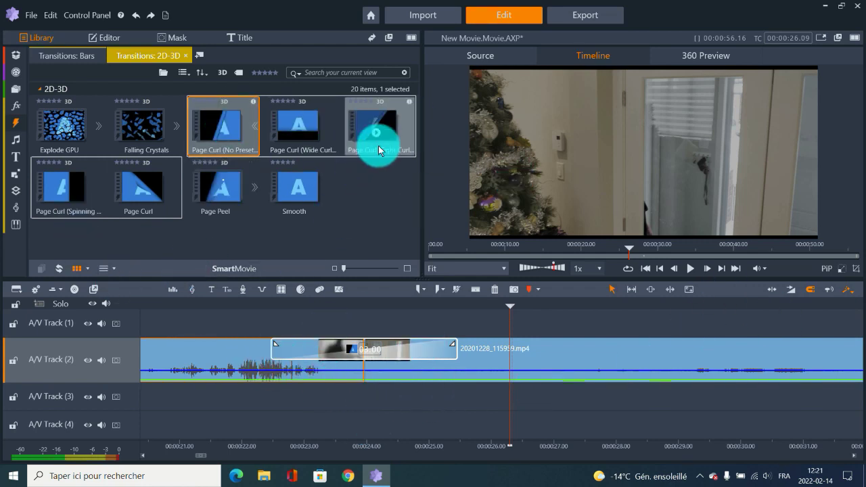
Show the Frames transitions of HFX Volume 1 and scrub the timeline to 00:00:23.22 inside the Page Curl transition
{"action": "left_click", "coordinate": [16, 122]}
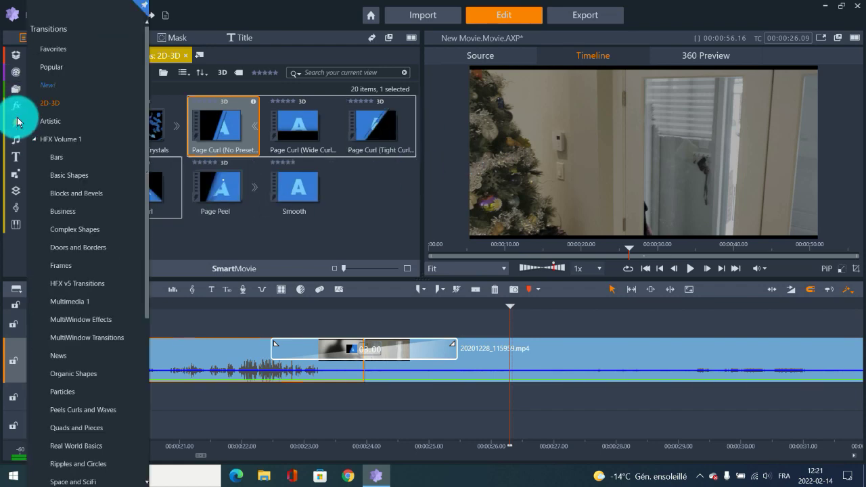
{"action": "left_click", "coordinate": [74, 270]}
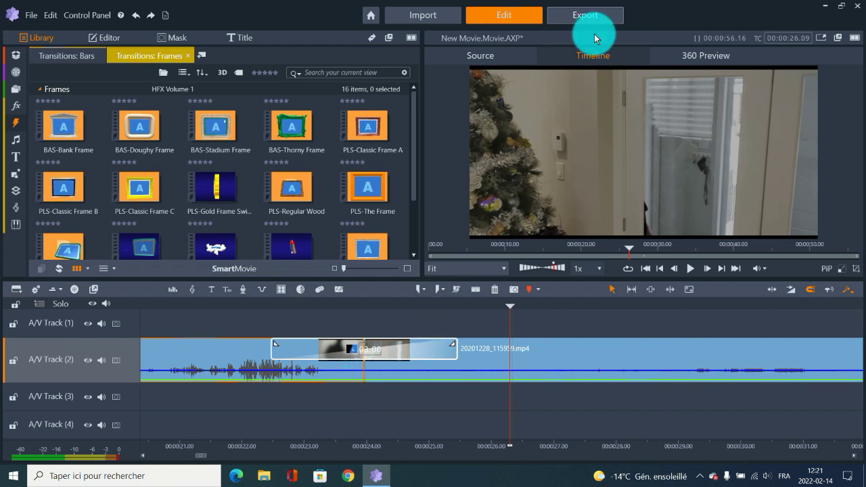
{"action": "left_click_drag", "start_coordinate": [304, 304], "coordinate": [350, 306]}
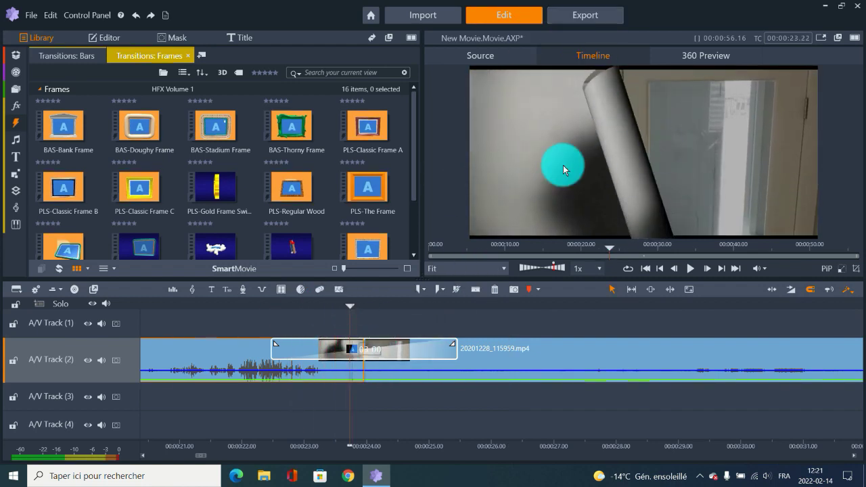
Open the Page Curl transition on the timeline for editing
{"action": "right_click", "coordinate": [405, 343]}
{"action": "mouse_move", "coordinate": [424, 358]}
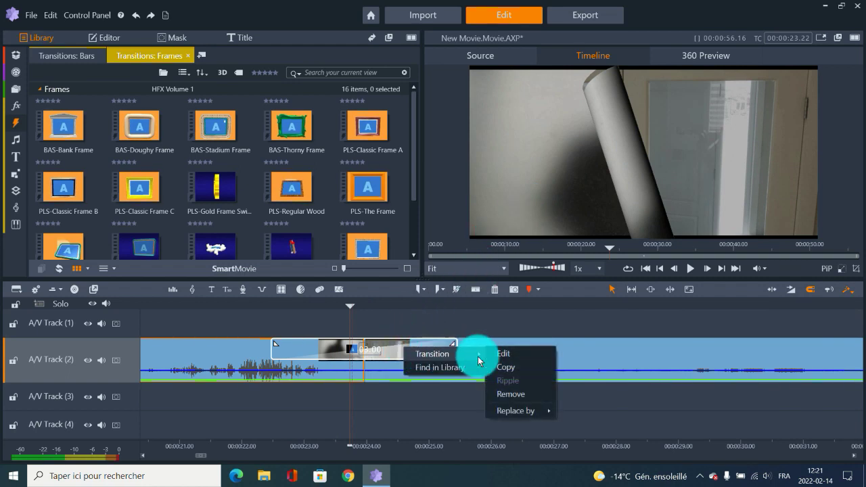
{"action": "left_click", "coordinate": [505, 355]}
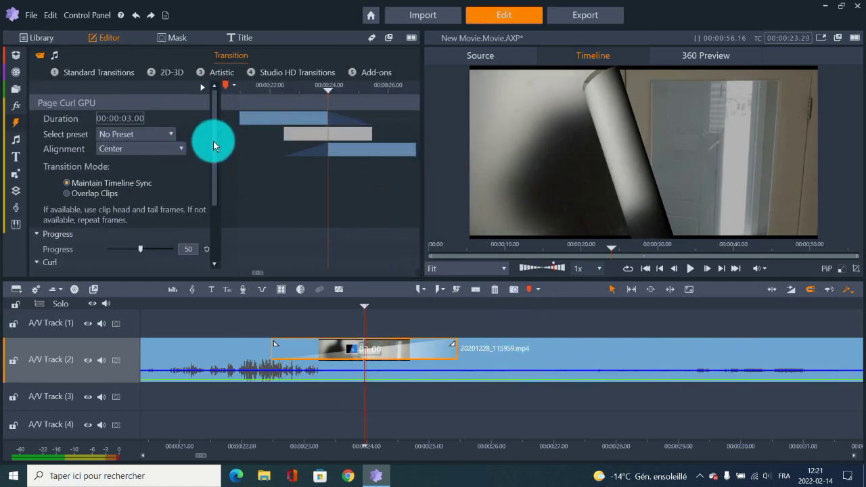
Examine the Page Curl preset and alignment options, keeping No Preset and choosing Center alignment
{"action": "left_click", "coordinate": [168, 133]}
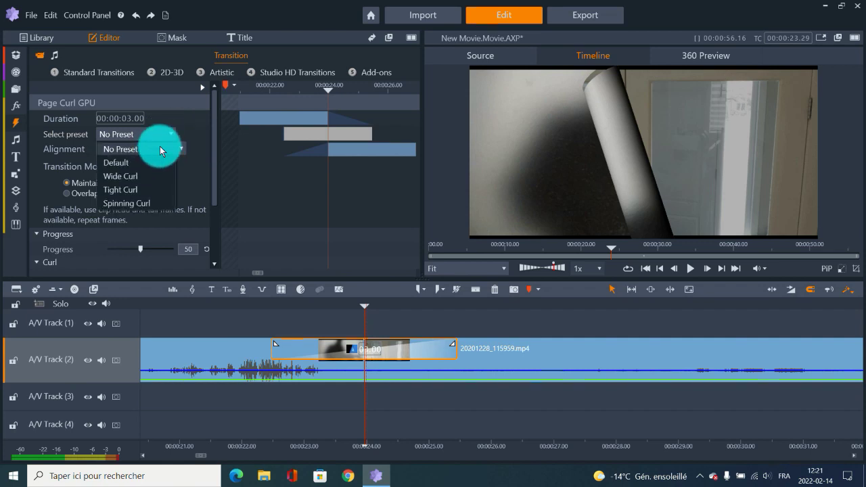
{"action": "left_click", "coordinate": [205, 136]}
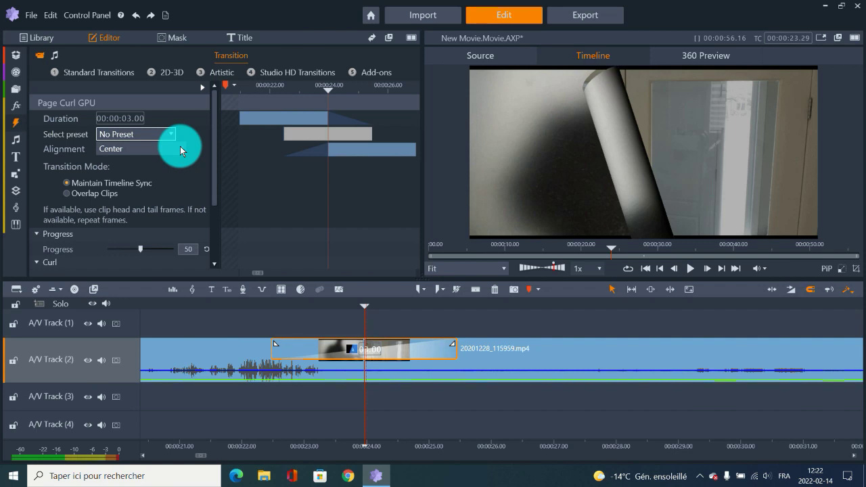
{"action": "left_click", "coordinate": [180, 146]}
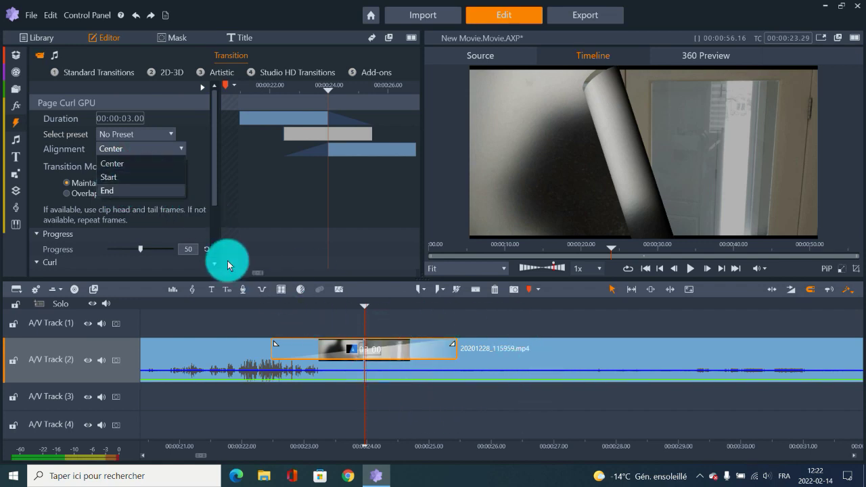
{"action": "left_click", "coordinate": [113, 167]}
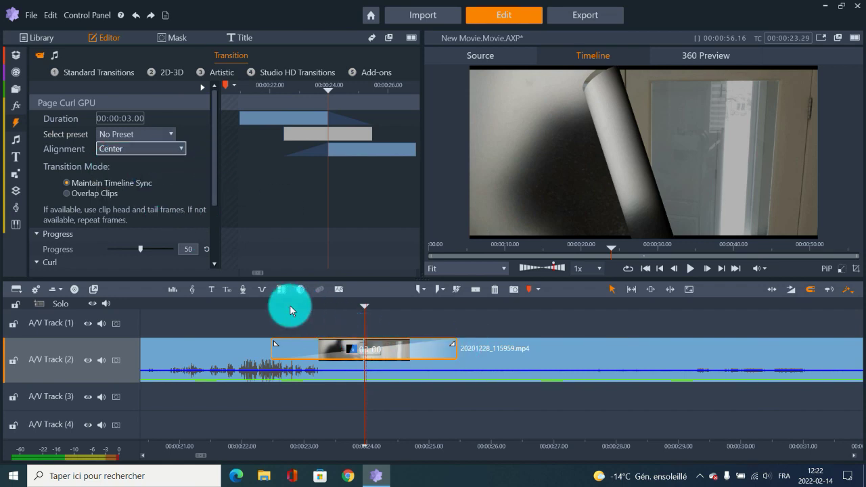
Move the playhead to 00:00:24.00 and examine the Page Curl's Progress, Curl and Backside settings
{"action": "left_click", "coordinate": [370, 308]}
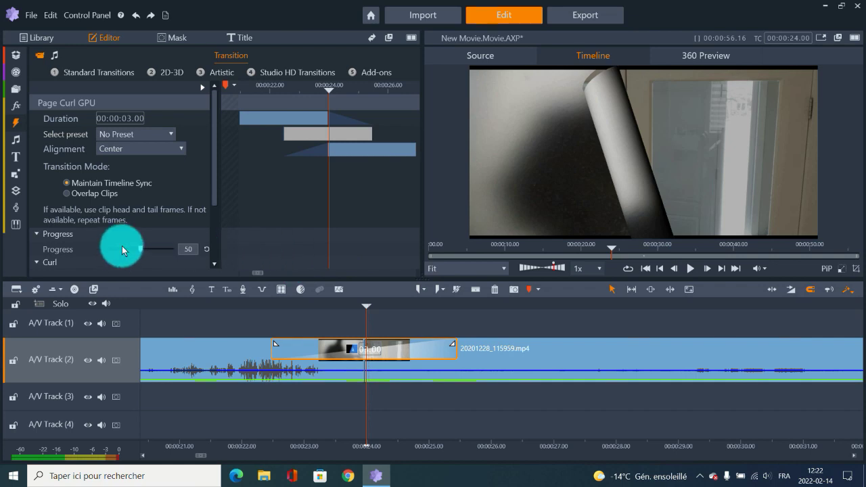
{"action": "scroll", "coordinate": [215, 199], "scroll_direction": "down", "scroll_amount": 3}
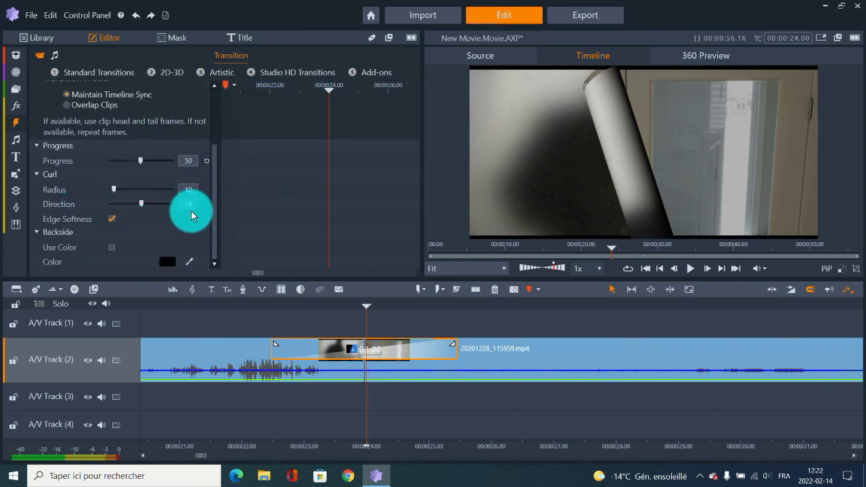
{"action": "left_click", "coordinate": [184, 189]}
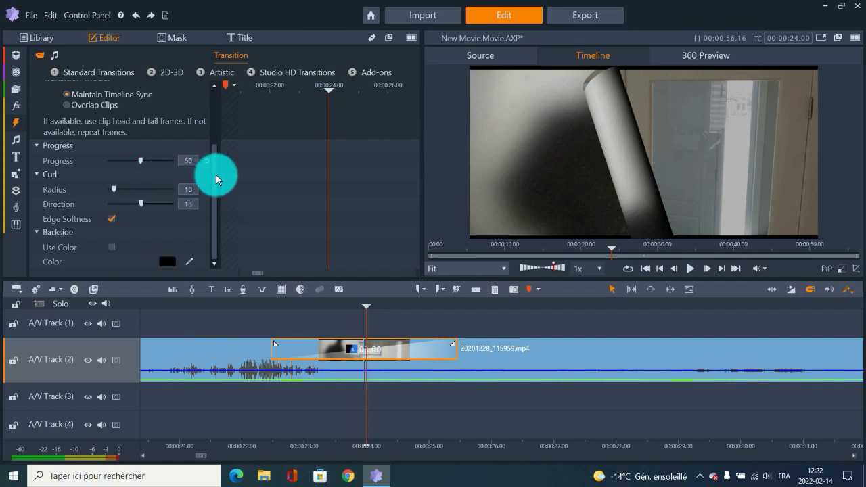
{"action": "left_click_drag", "start_coordinate": [214, 181], "coordinate": [218, 116]}
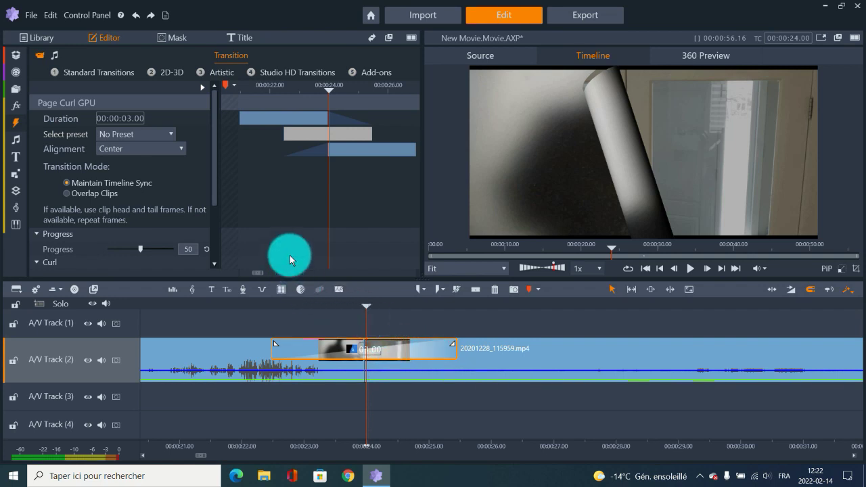
Apply the Tight Curl preset to the Page Curl transition and play the timeline from 00:00:21.26 through it
{"action": "left_click", "coordinate": [143, 135]}
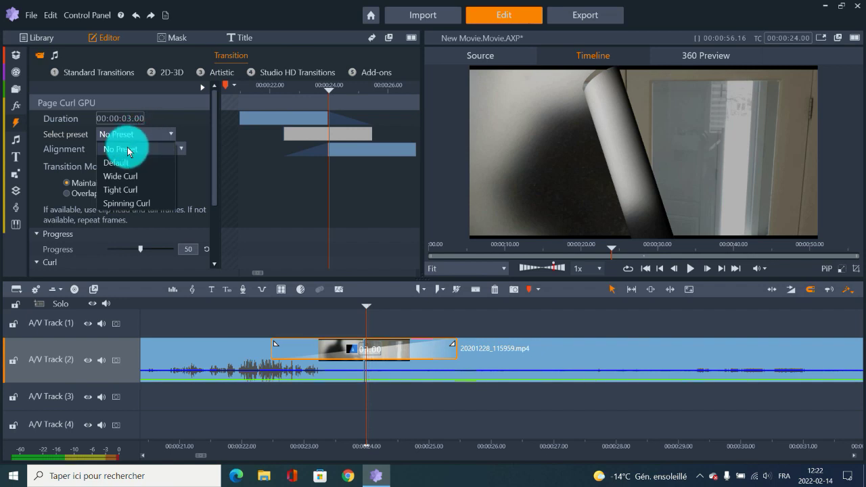
{"action": "left_click", "coordinate": [124, 193]}
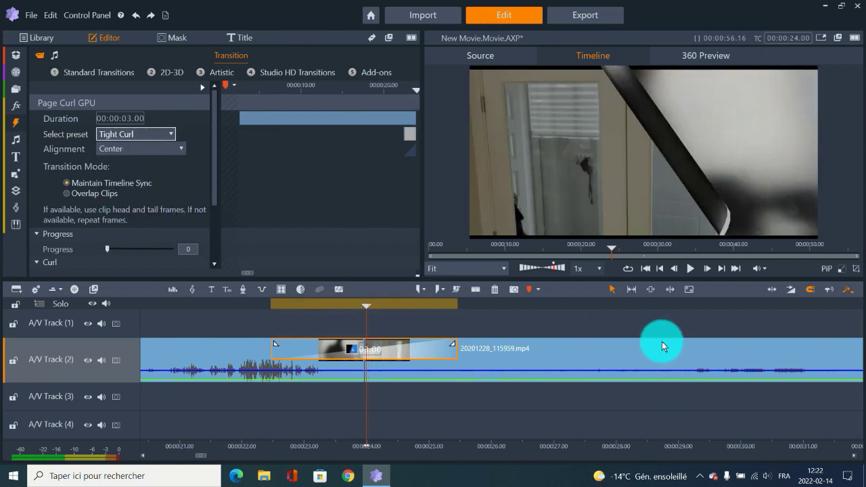
{"action": "left_click", "coordinate": [234, 309]}
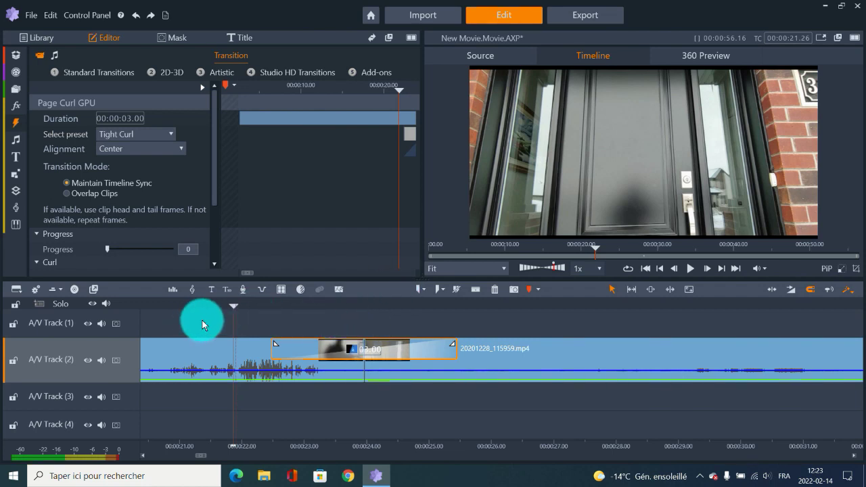
{"action": "key", "text": "space"}
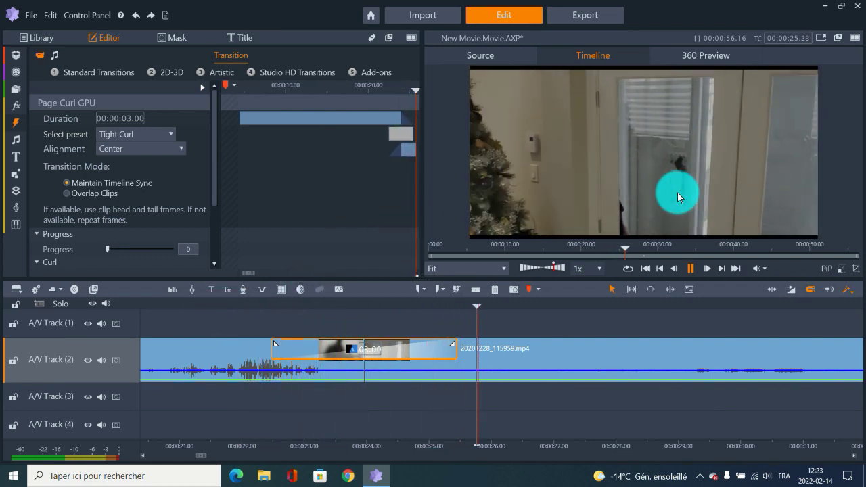
{"action": "key", "text": "space"}
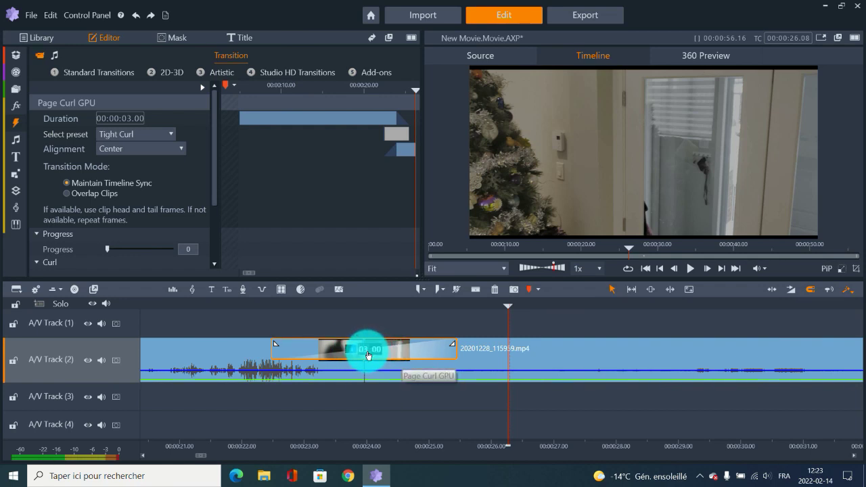
Shorten the Page Curl transition to 2 seconds on the timeline and scrub to 00:00:22.19
{"action": "left_click_drag", "start_coordinate": [371, 351], "coordinate": [398, 345]}
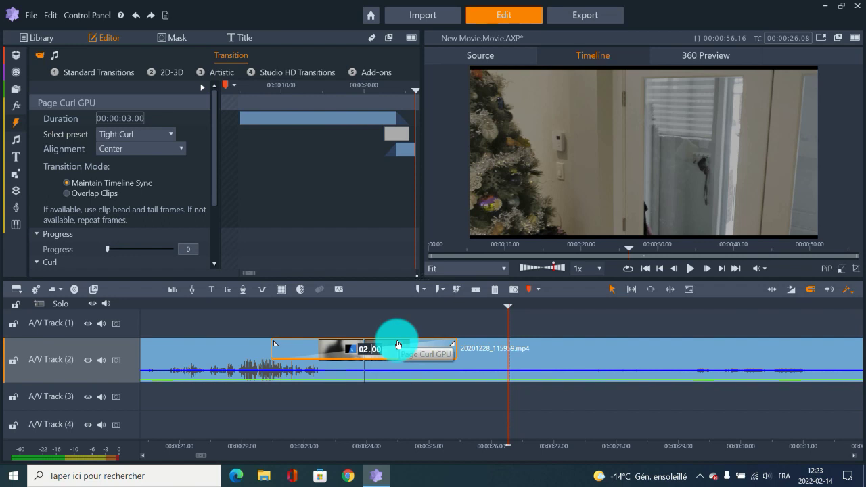
{"action": "left_click_drag", "start_coordinate": [398, 344], "coordinate": [299, 322]}
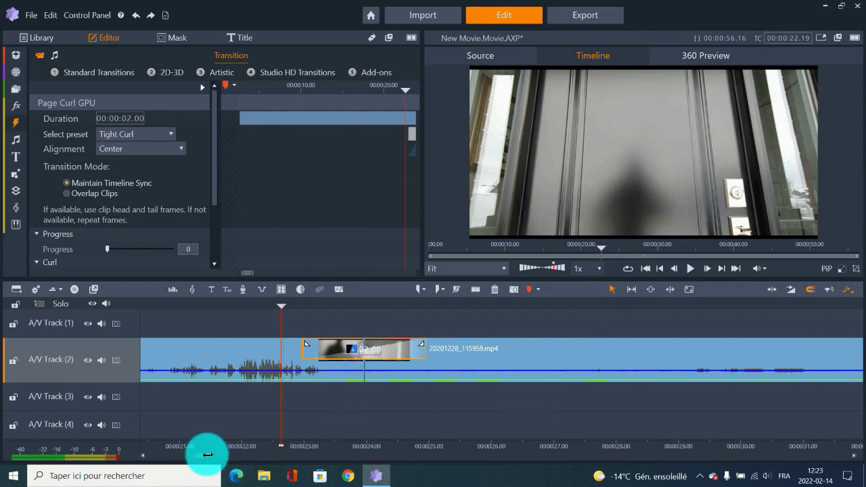
Add a Cross Dissolve fade-out of 01.20 at the end of the last clip and scrub the timeline through it
{"action": "left_click_drag", "start_coordinate": [232, 449], "coordinate": [290, 428]}
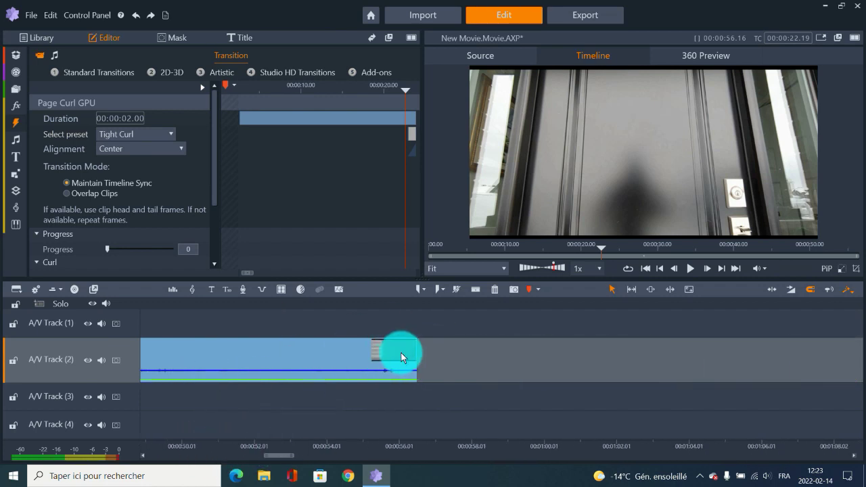
{"action": "left_click_drag", "start_coordinate": [406, 342], "coordinate": [357, 350]}
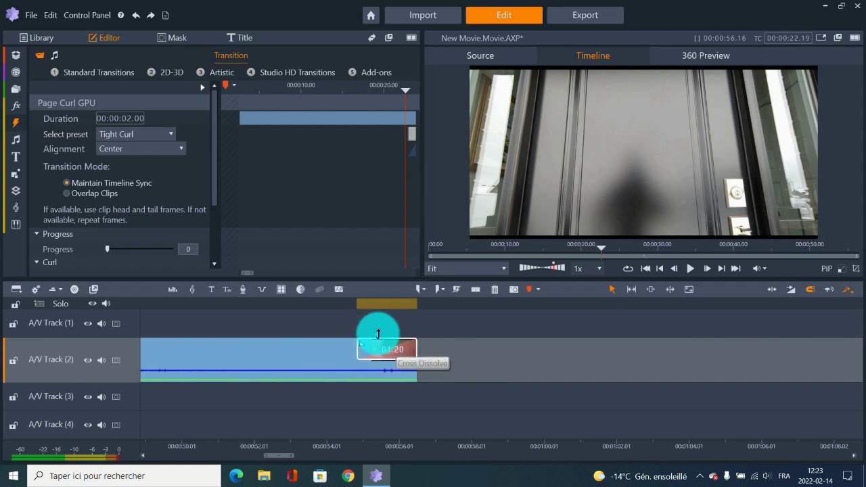
{"action": "left_click", "coordinate": [366, 307]}
{"action": "left_click_drag", "start_coordinate": [374, 307], "coordinate": [410, 306]}
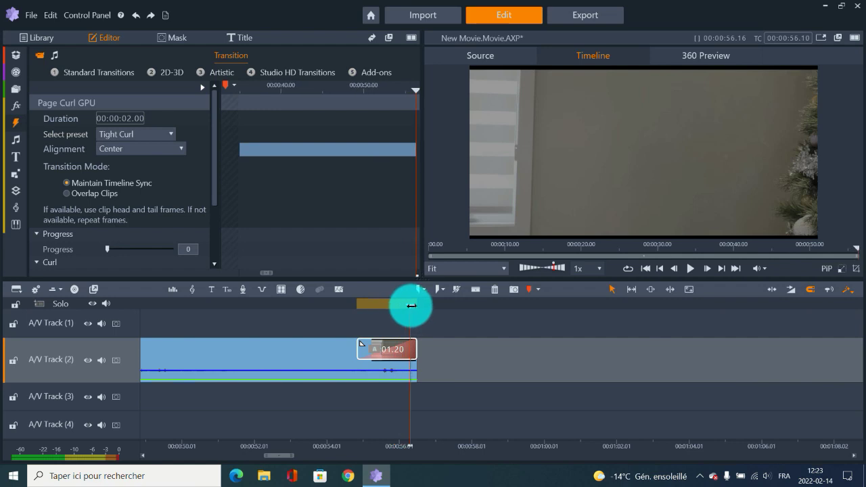
Browse the transition categories in the library and bring the Page Curl join between the two clips back into view
{"action": "left_click", "coordinate": [17, 124]}
{"action": "scroll", "coordinate": [112, 243], "scroll_direction": "down", "scroll_amount": 6}
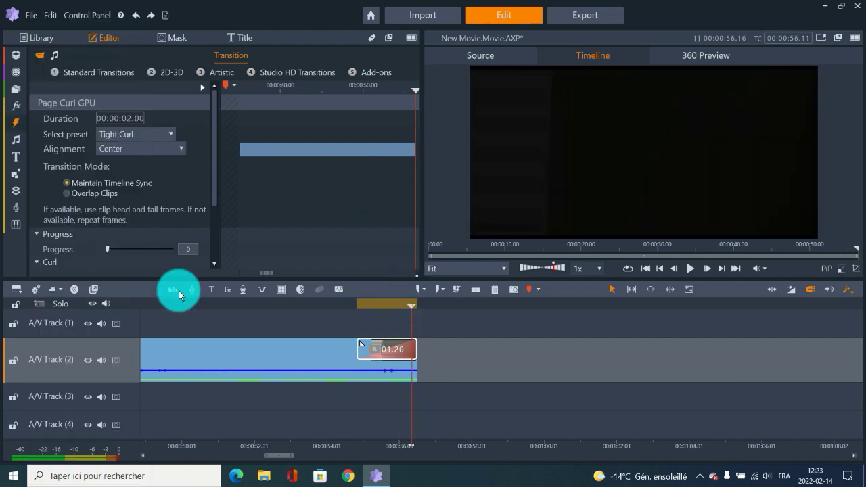
{"action": "left_click", "coordinate": [17, 124]}
{"action": "scroll", "coordinate": [84, 221], "scroll_direction": "down", "scroll_amount": 3}
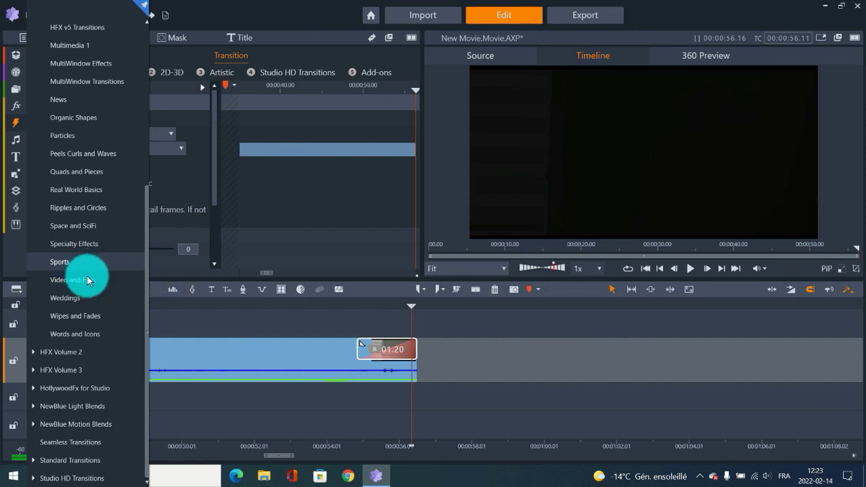
{"action": "left_click", "coordinate": [84, 275]}
{"action": "left_click_drag", "start_coordinate": [282, 460], "coordinate": [236, 458]}
{"action": "left_click_drag", "start_coordinate": [335, 446], "coordinate": [567, 462]}
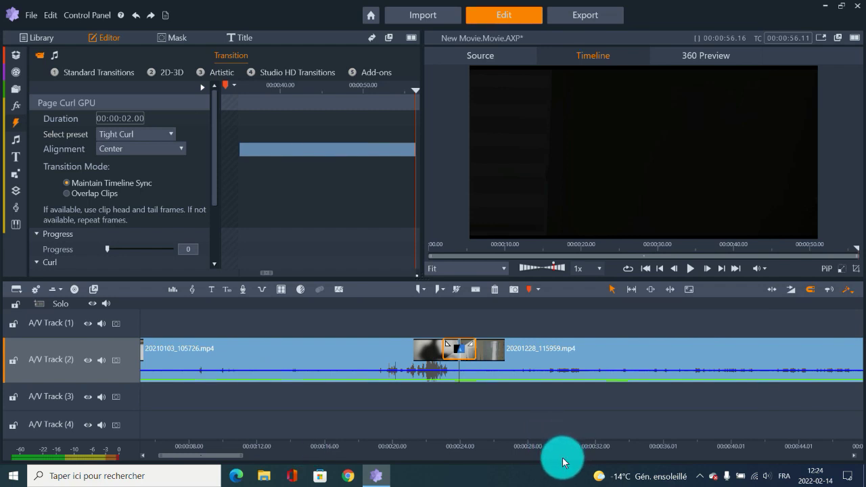